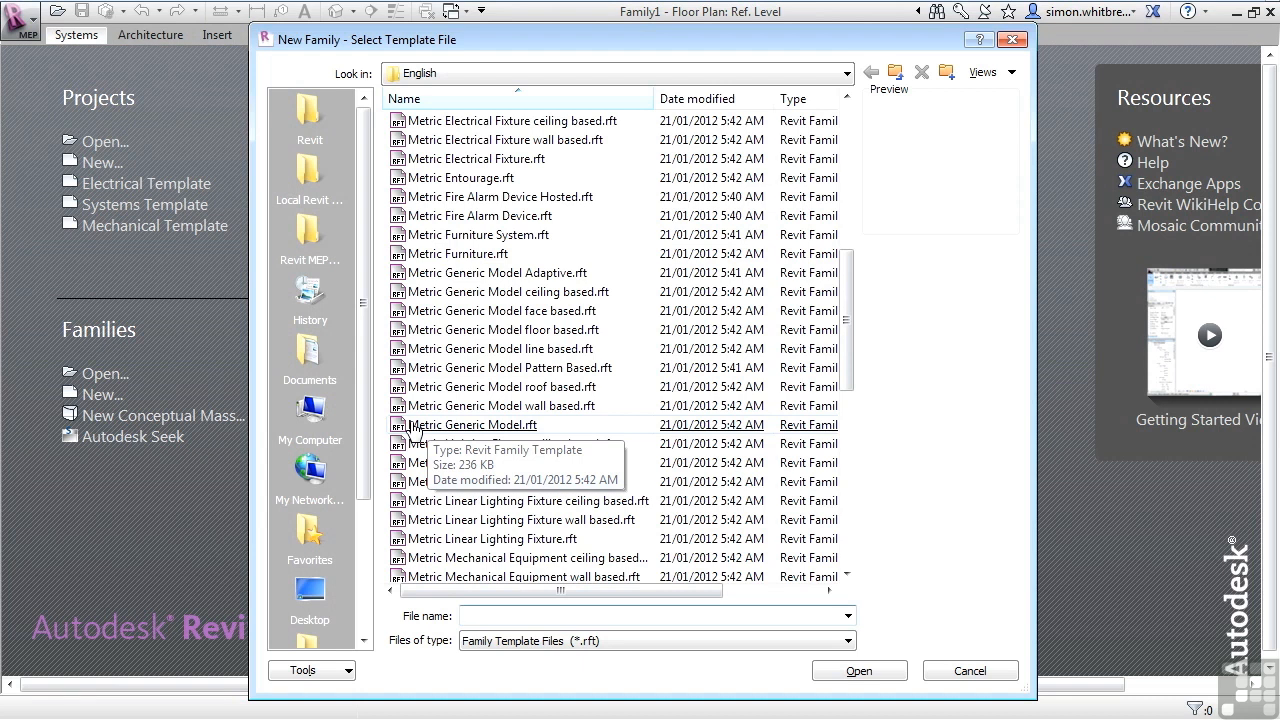
Start a new family from the Metric Generic Model.rft template.
double_click(473, 427)
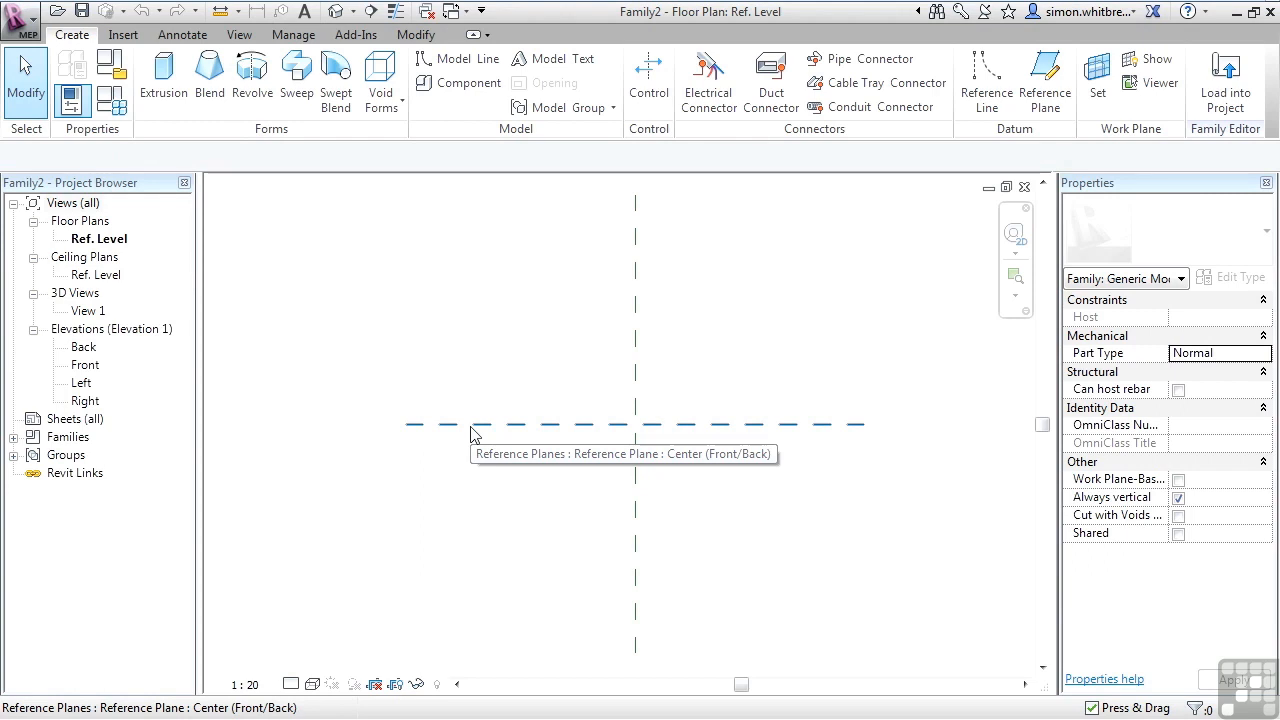
Select the two centre reference planes in turn to inspect their names and properties.
left_click(637, 392)
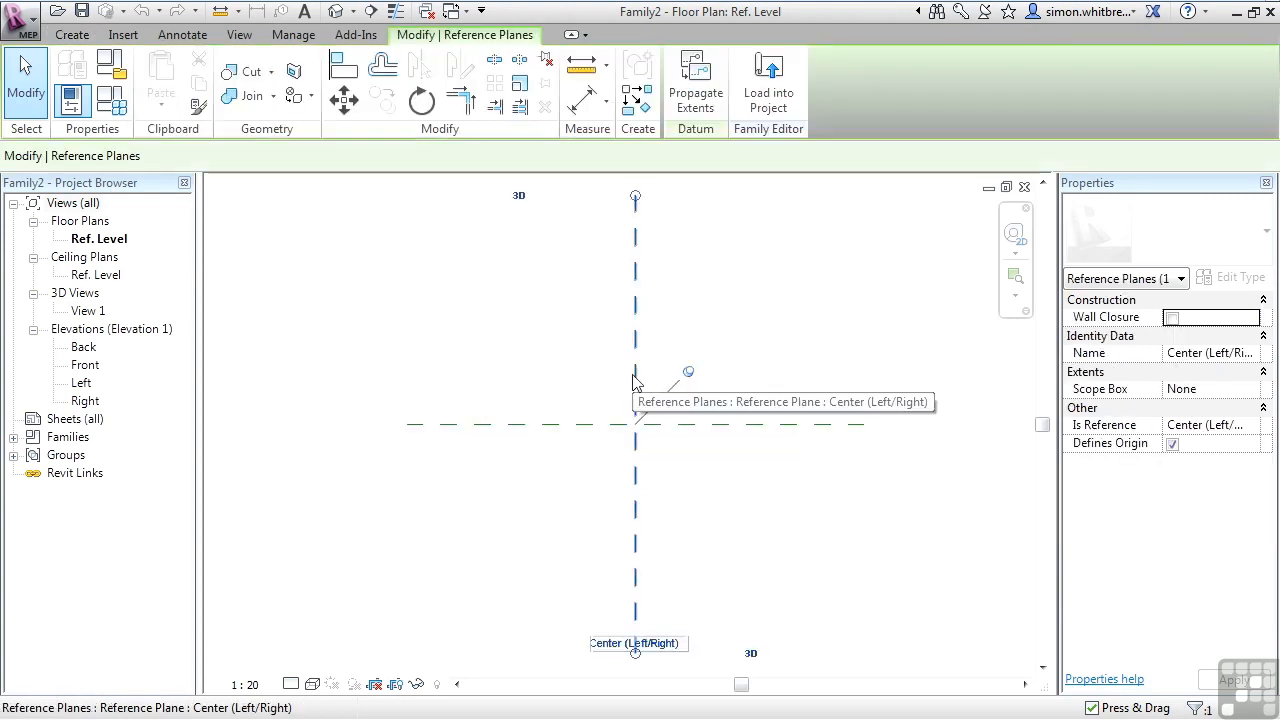
left_click(592, 427)
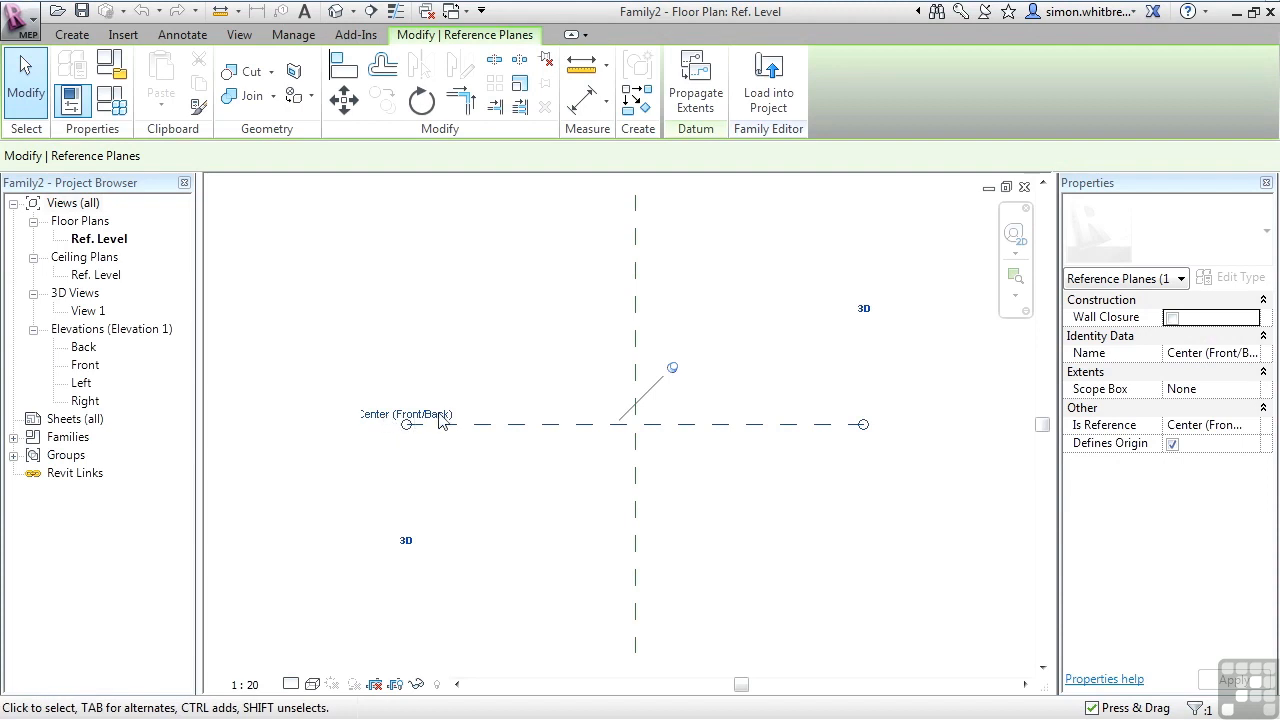
left_click(634, 457)
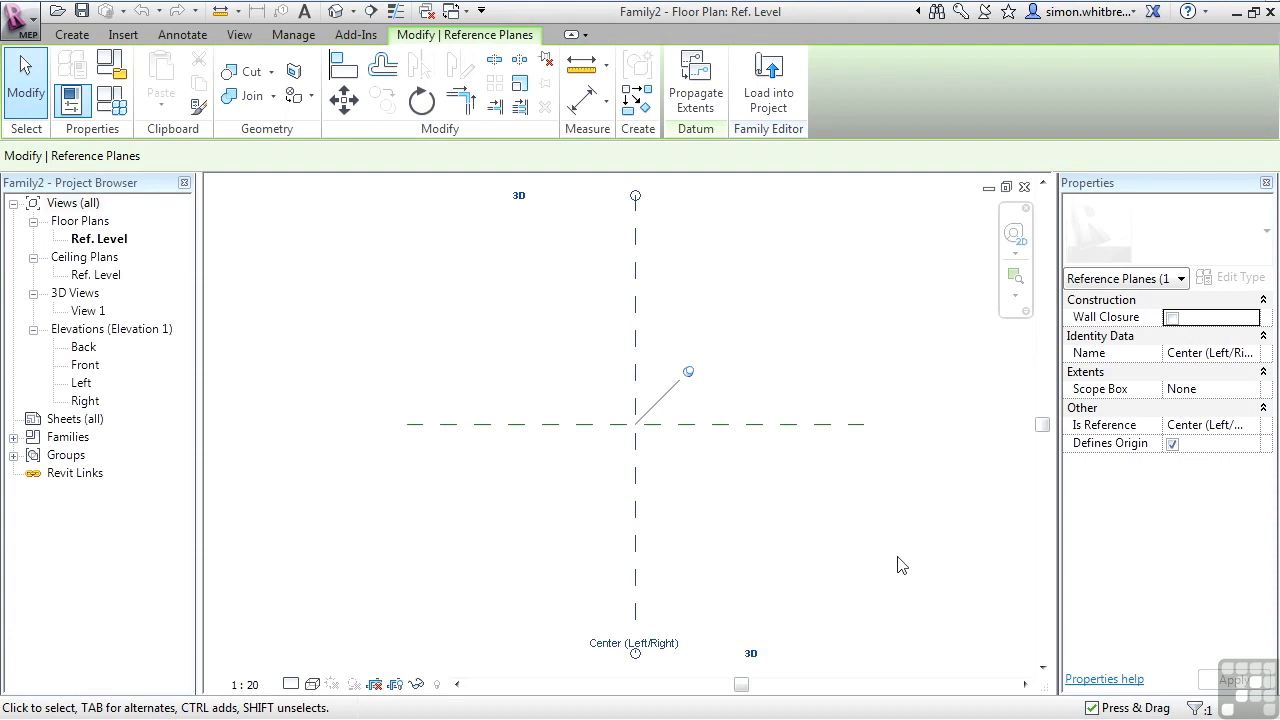
key("Escape")
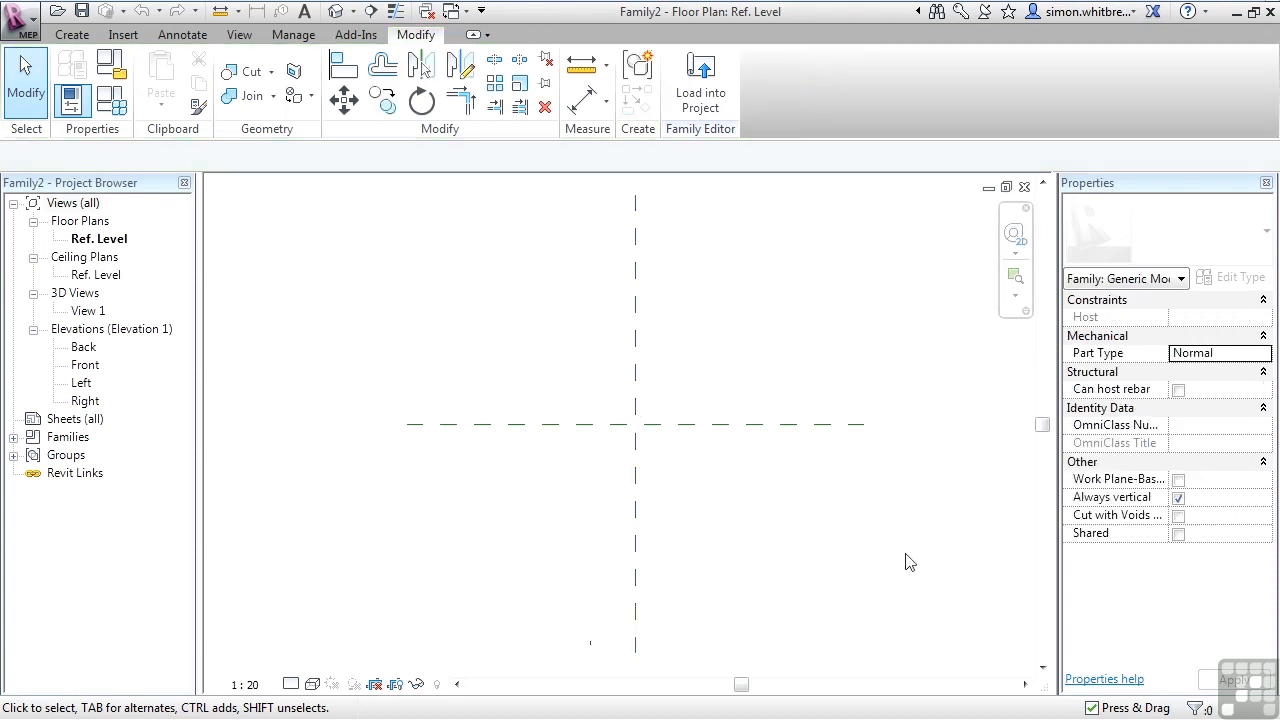
left_click(511, 435)
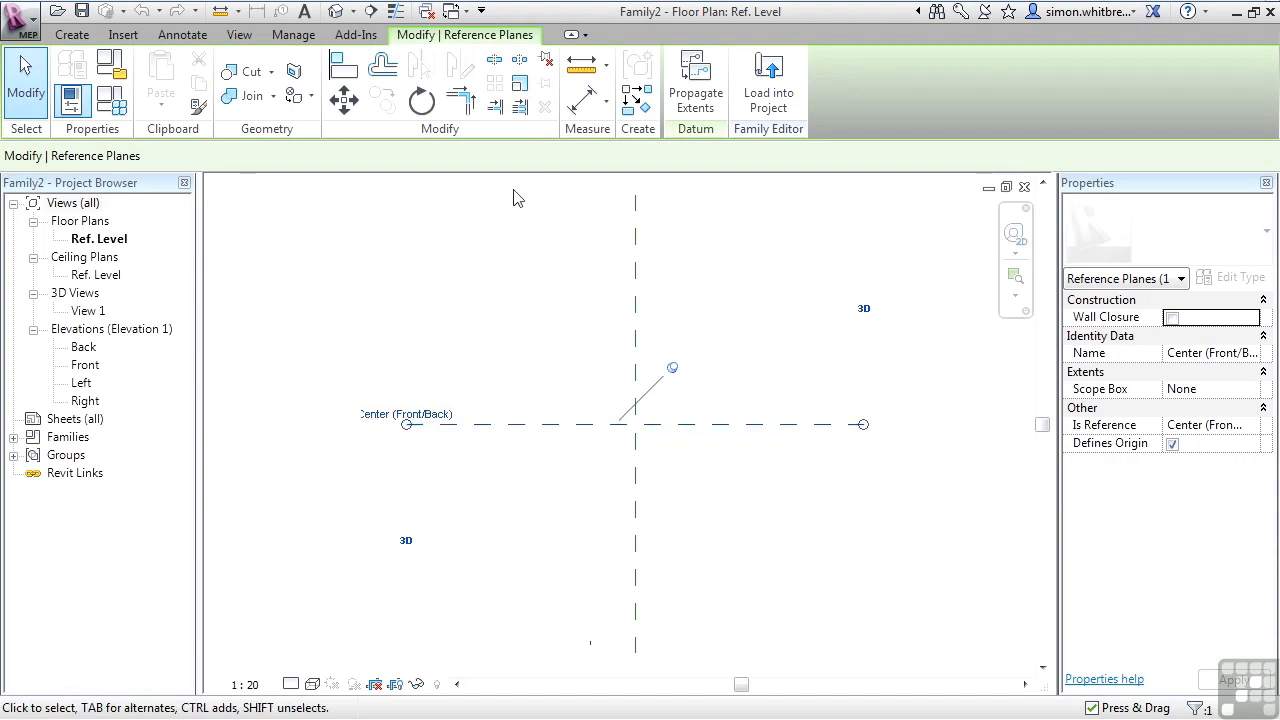
key("Escape")
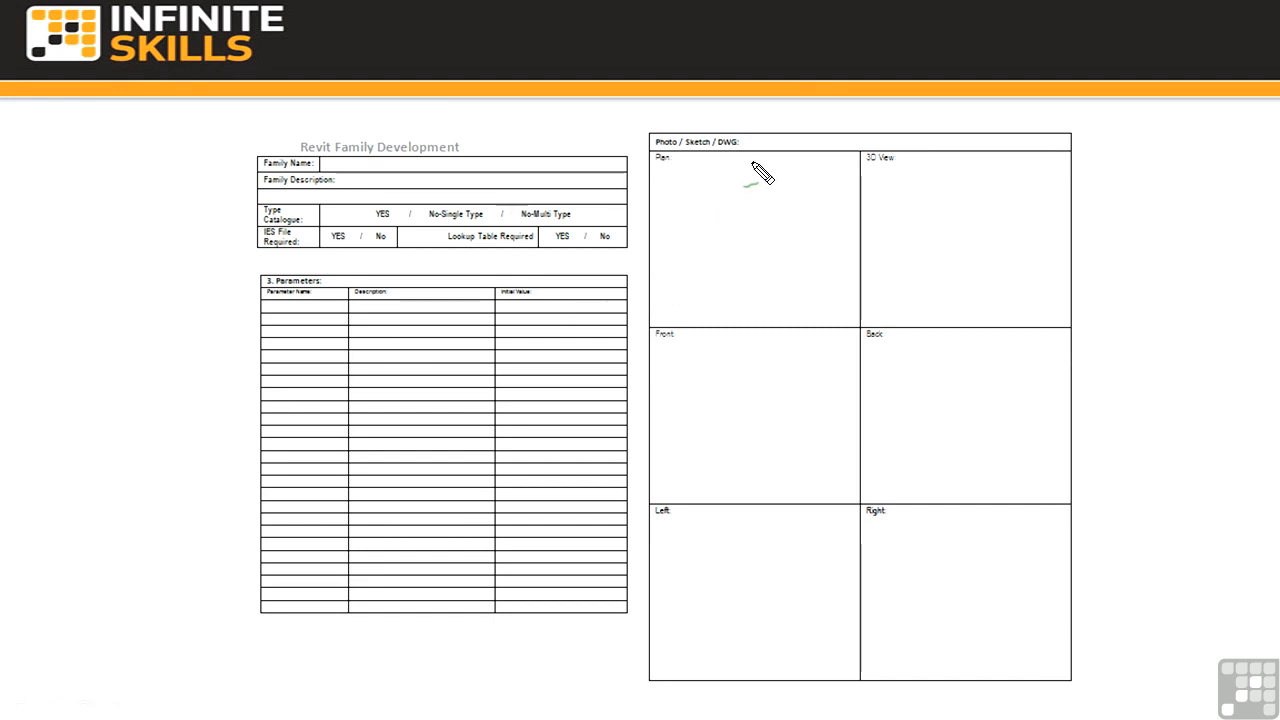
left_click_drag(754, 189, 765, 310)
left_click_drag(845, 237, 684, 237)
mouse_move(758, 338)
left_mouse_down()
mouse_move(760, 478)
mouse_move(802, 461)
mouse_move(672, 461)
left_mouse_up()
left_click_drag(757, 517, 754, 647)
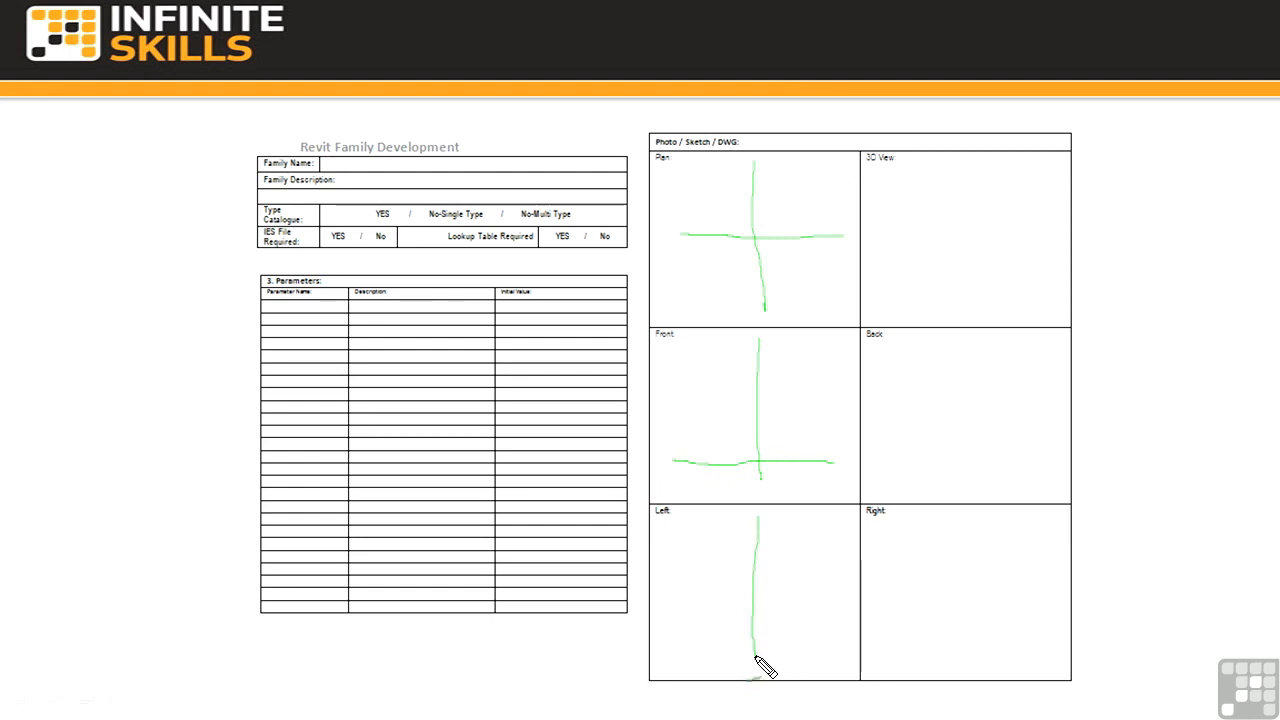
left_click_drag(840, 660, 680, 645)
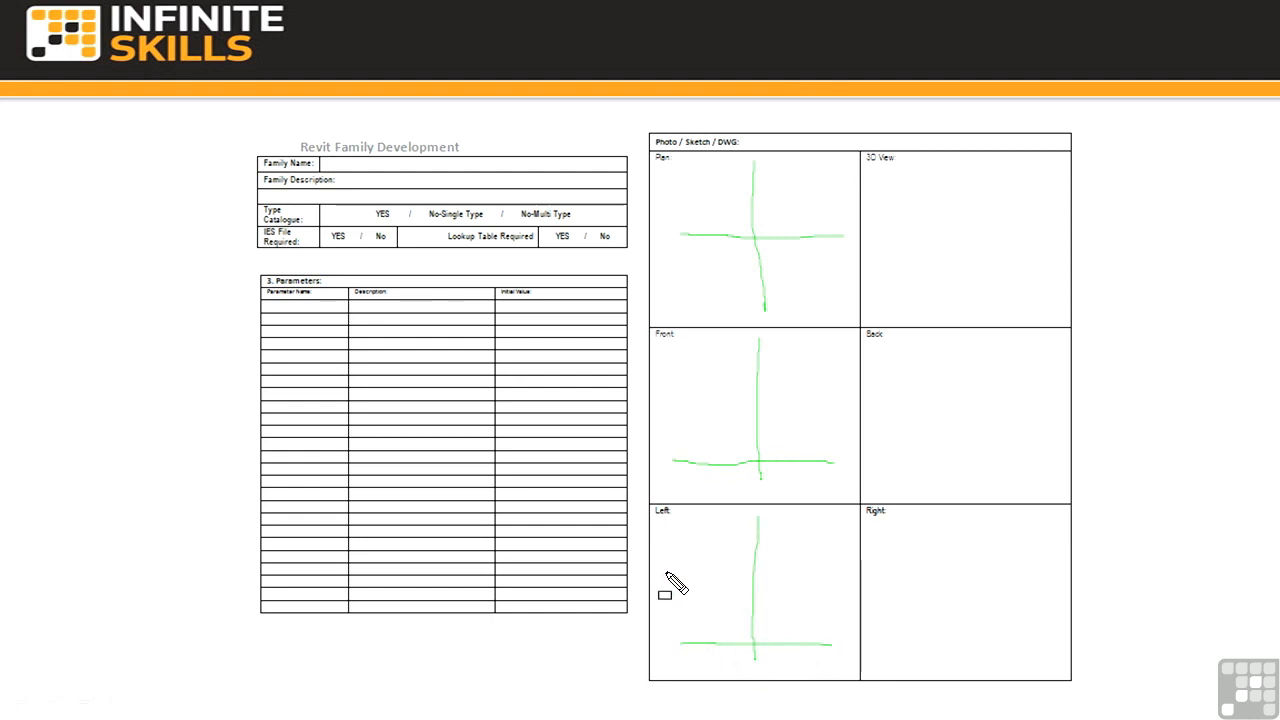
left_click_drag(704, 198, 805, 286)
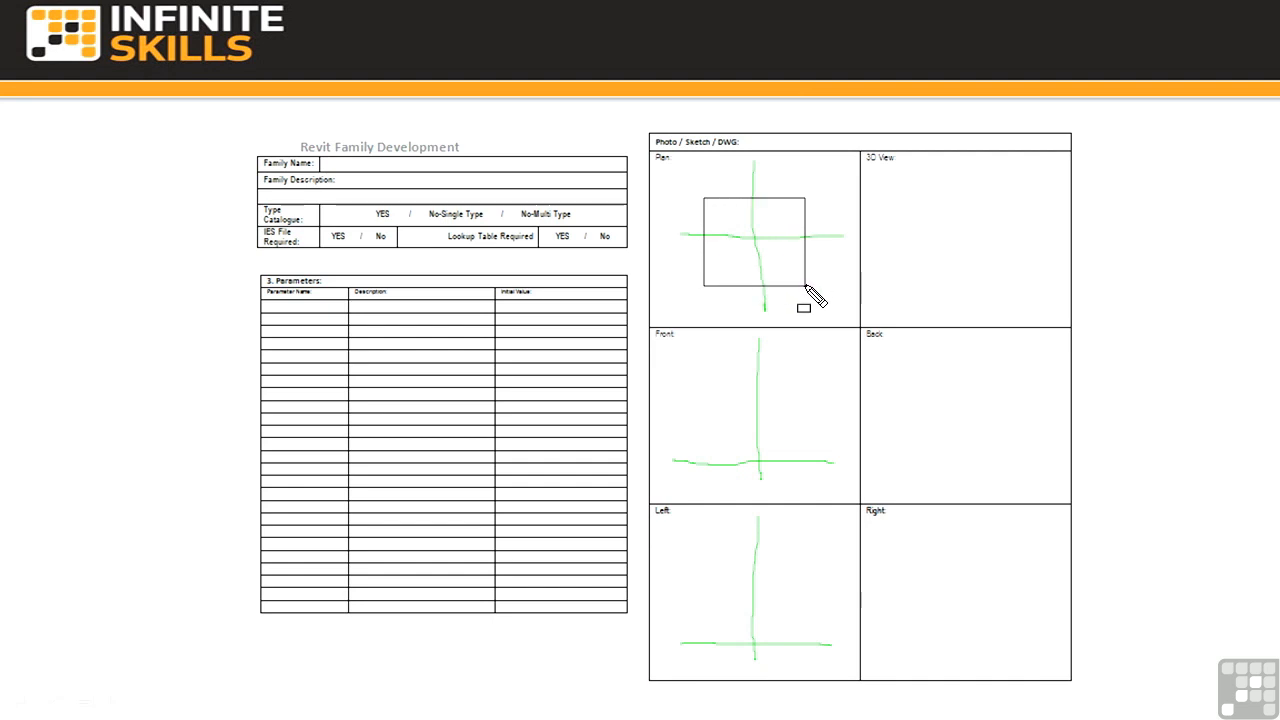
left_click_drag(708, 463, 746, 442)
mouse_move(746, 441)
left_mouse_down()
mouse_move(786, 445)
mouse_move(730, 468)
mouse_move(752, 458)
mouse_move(709, 459)
left_mouse_up()
mouse_move(711, 633)
left_mouse_down()
mouse_move(792, 633)
mouse_move(709, 641)
mouse_move(726, 617)
mouse_move(753, 618)
left_mouse_up()
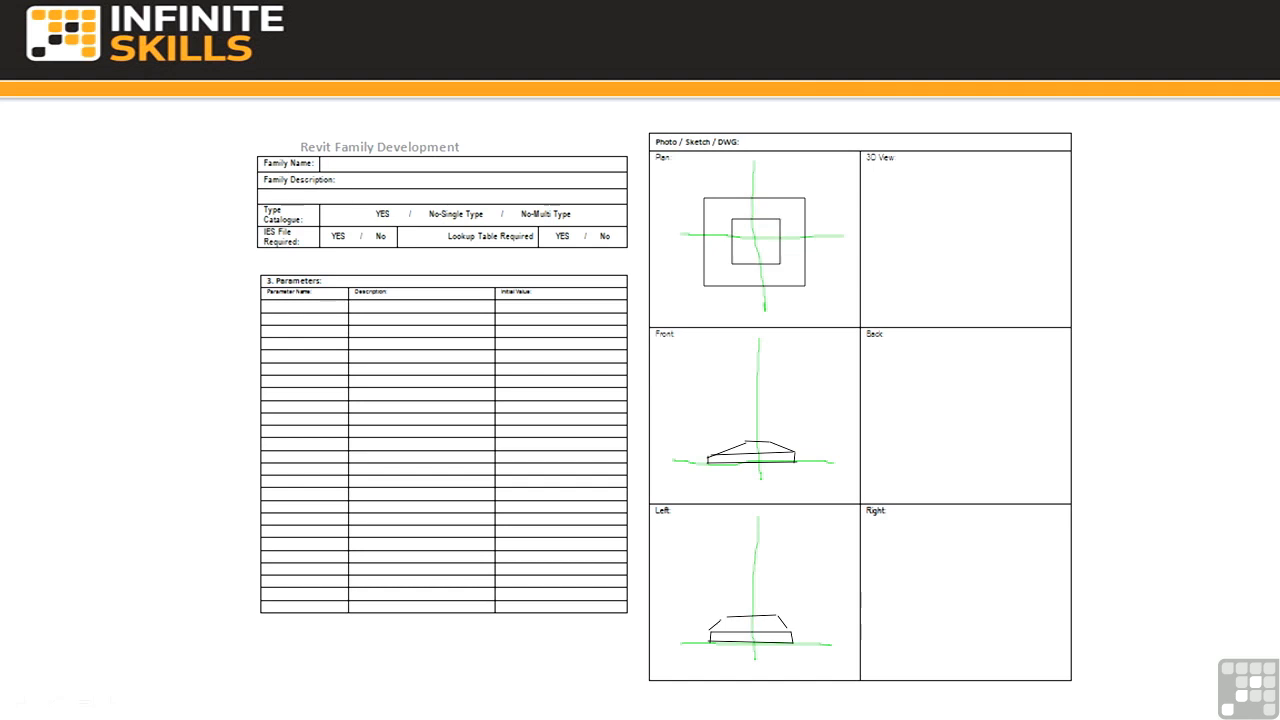
left_click_drag(700, 168, 702, 310)
mouse_move(802, 181)
left_mouse_down()
mouse_move(806, 316)
mouse_move(730, 288)
mouse_move(684, 290)
left_mouse_up()
left_click_drag(820, 190, 678, 190)
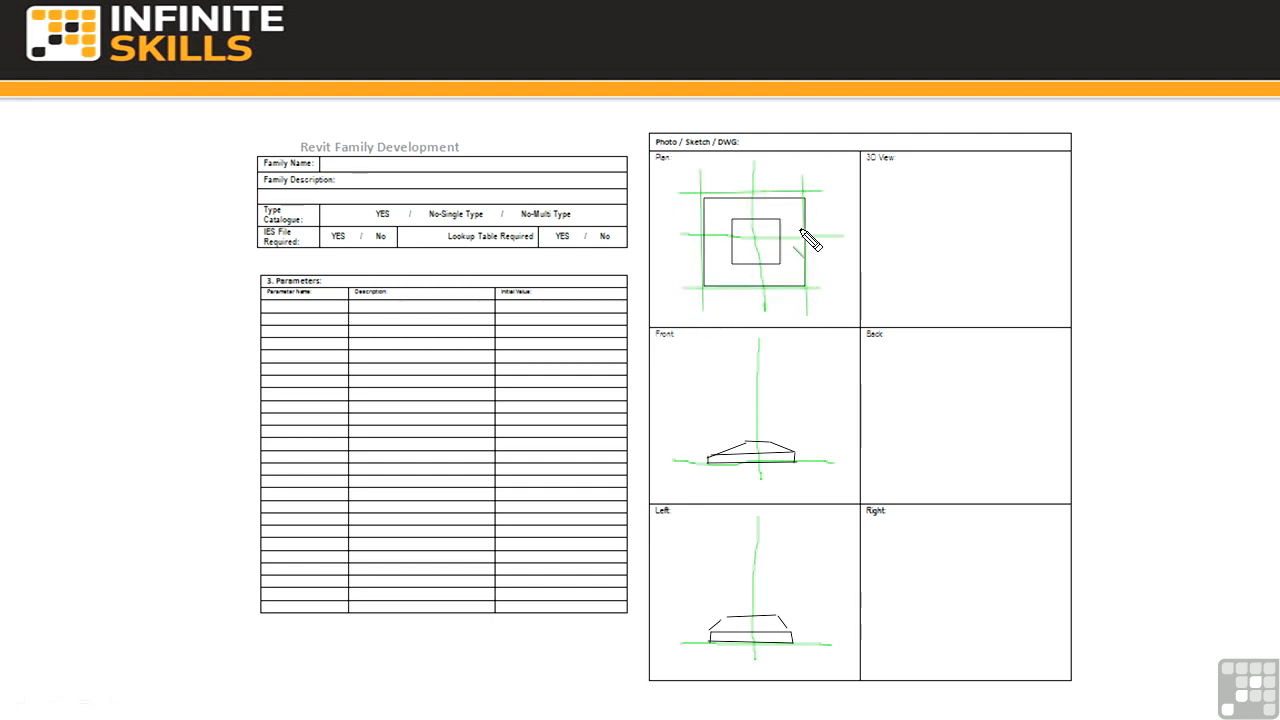
left_click_drag(824, 221, 686, 218)
left_click_drag(826, 262, 676, 262)
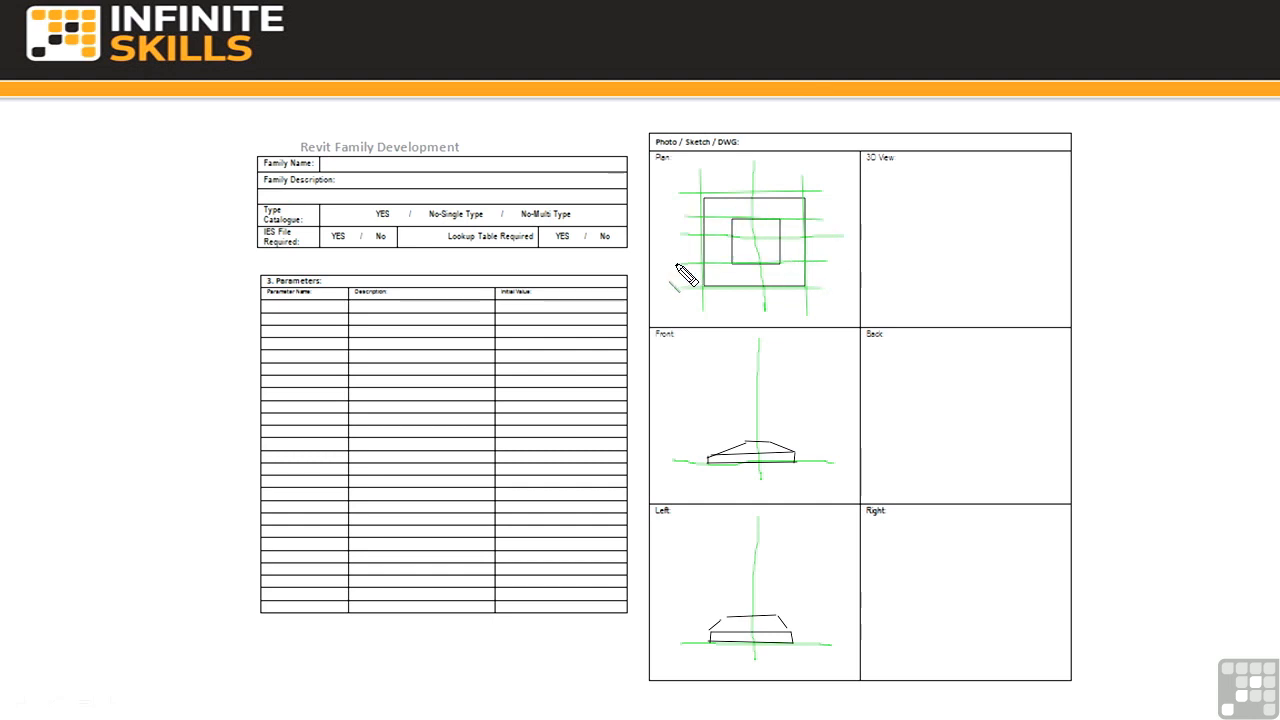
left_click_drag(735, 180, 736, 318)
left_click_drag(784, 176, 777, 312)
left_click_drag(703, 420, 704, 657)
left_click_drag(791, 420, 792, 660)
left_click_drag(783, 612, 666, 612)
left_click_drag(824, 632, 666, 631)
left_click_drag(818, 454, 666, 452)
mouse_move(806, 437)
left_mouse_down()
mouse_move(668, 437)
mouse_move(732, 580)
mouse_move(733, 648)
left_mouse_up()
left_click_drag(771, 406, 772, 662)
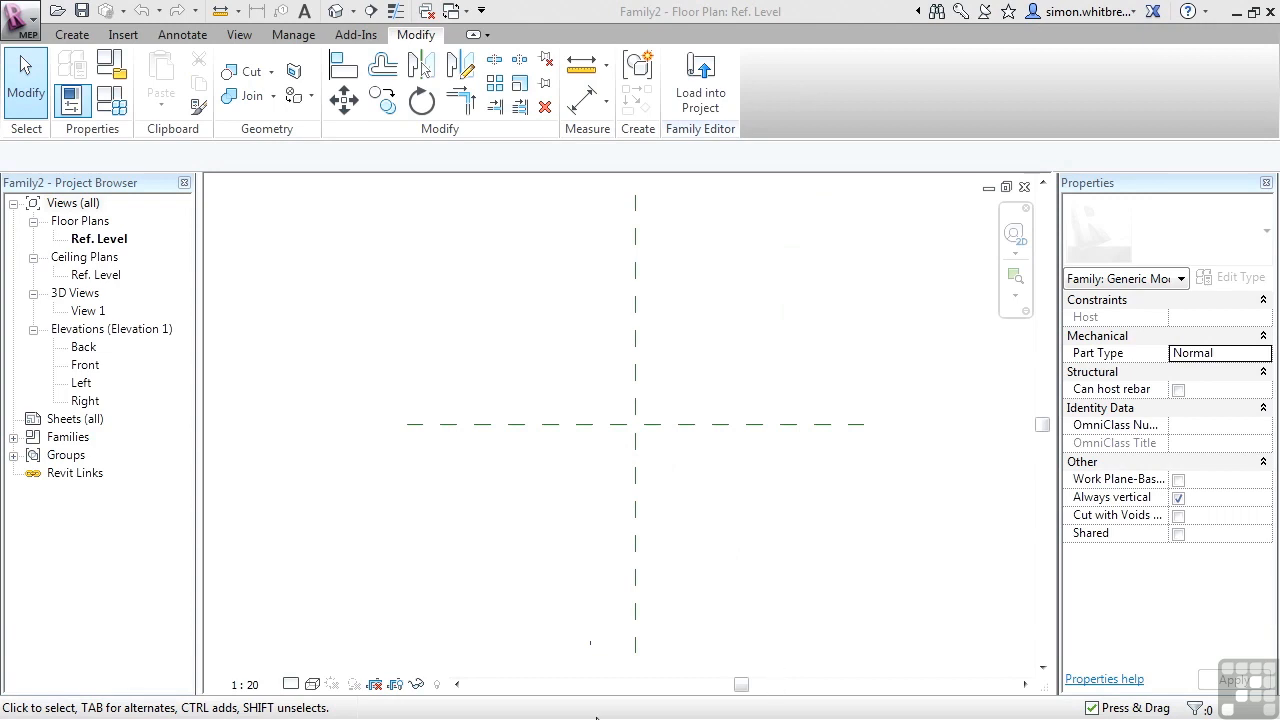
Draw two vertical reference planes, one left and one right of the centre plane.
left_click(72, 34)
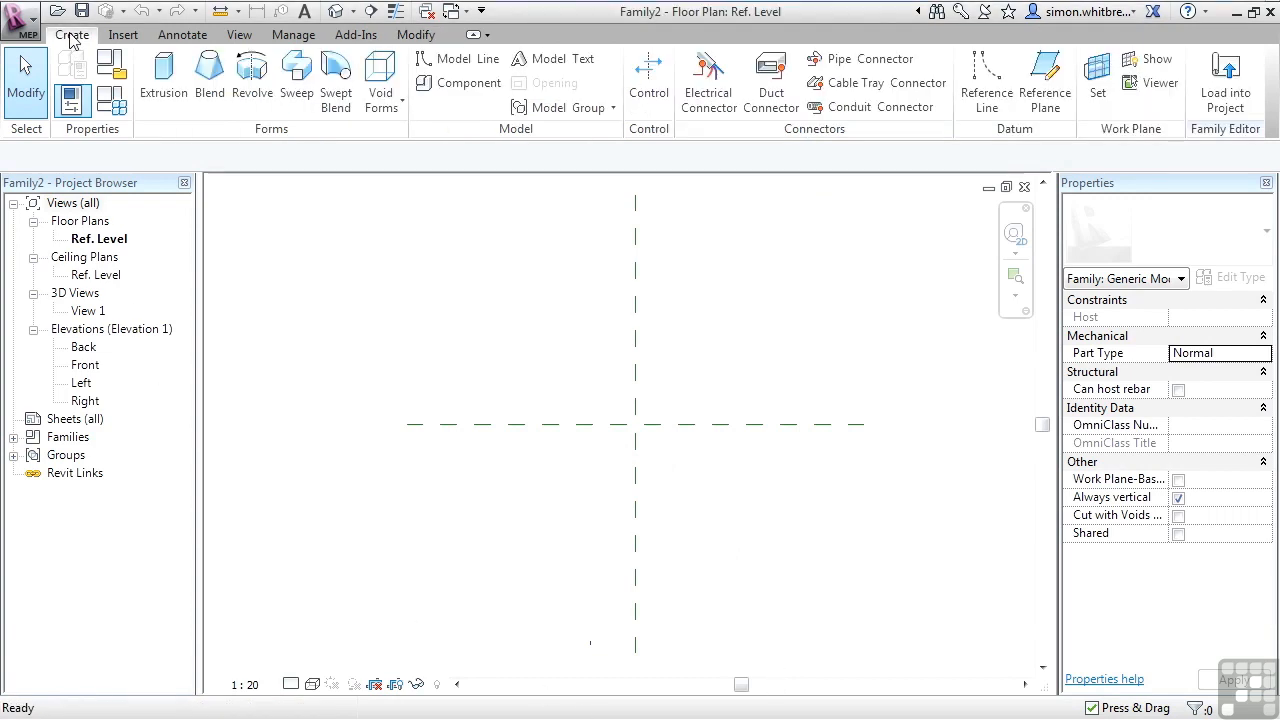
left_click(1052, 96)
left_click(465, 262)
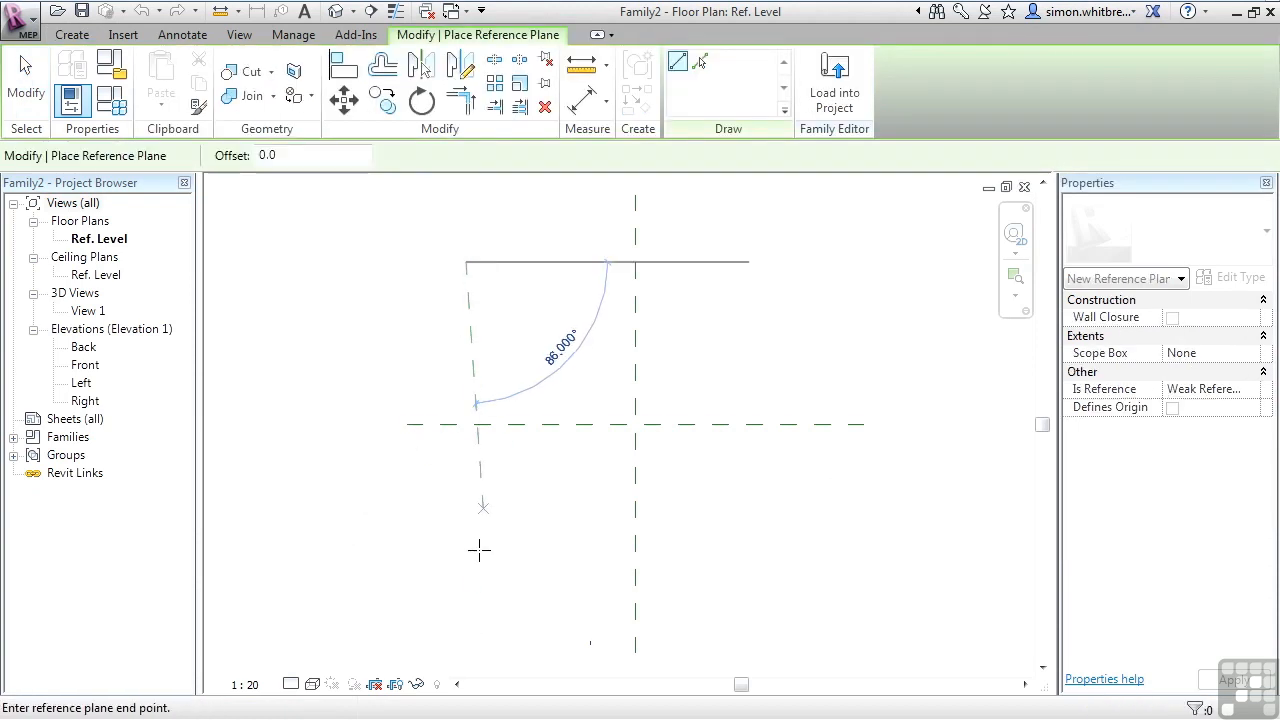
left_click(465, 642)
left_click(828, 240)
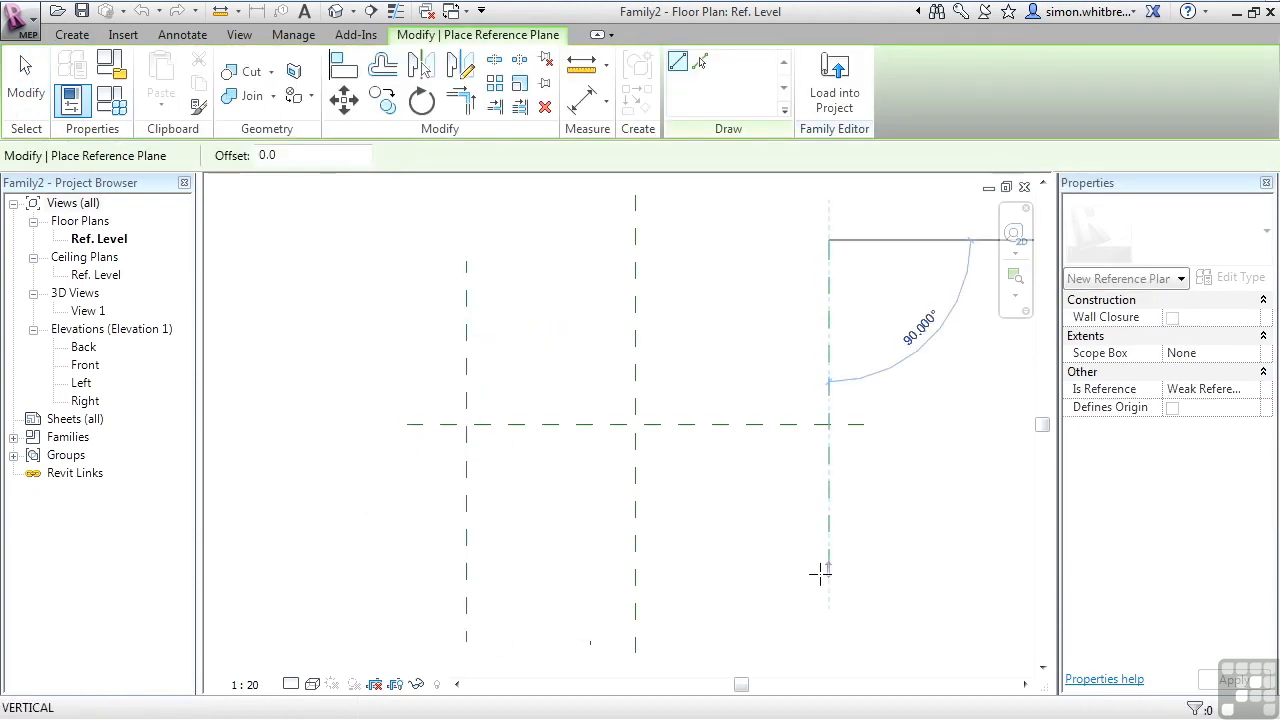
left_click(828, 642)
Draw four horizontal reference planes, two above and two below the centre plane.
left_click(912, 277)
left_click(397, 277)
left_click(912, 627)
left_click(364, 627)
left_click(897, 510)
left_click(374, 509)
left_click(893, 355)
left_click(407, 355)
Draw two more vertical reference planes about 604 mm left and 699 mm right of the centre, then exit.
left_click(565, 230)
left_click(565, 660)
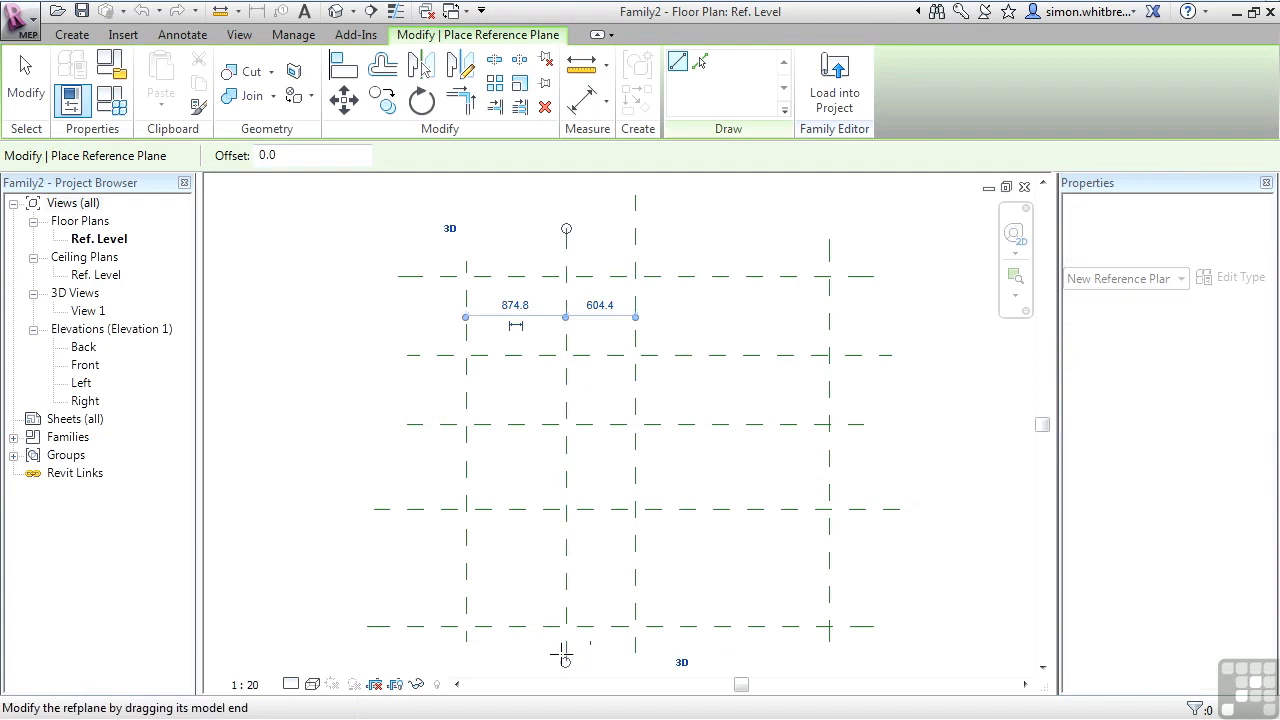
left_click(715, 222)
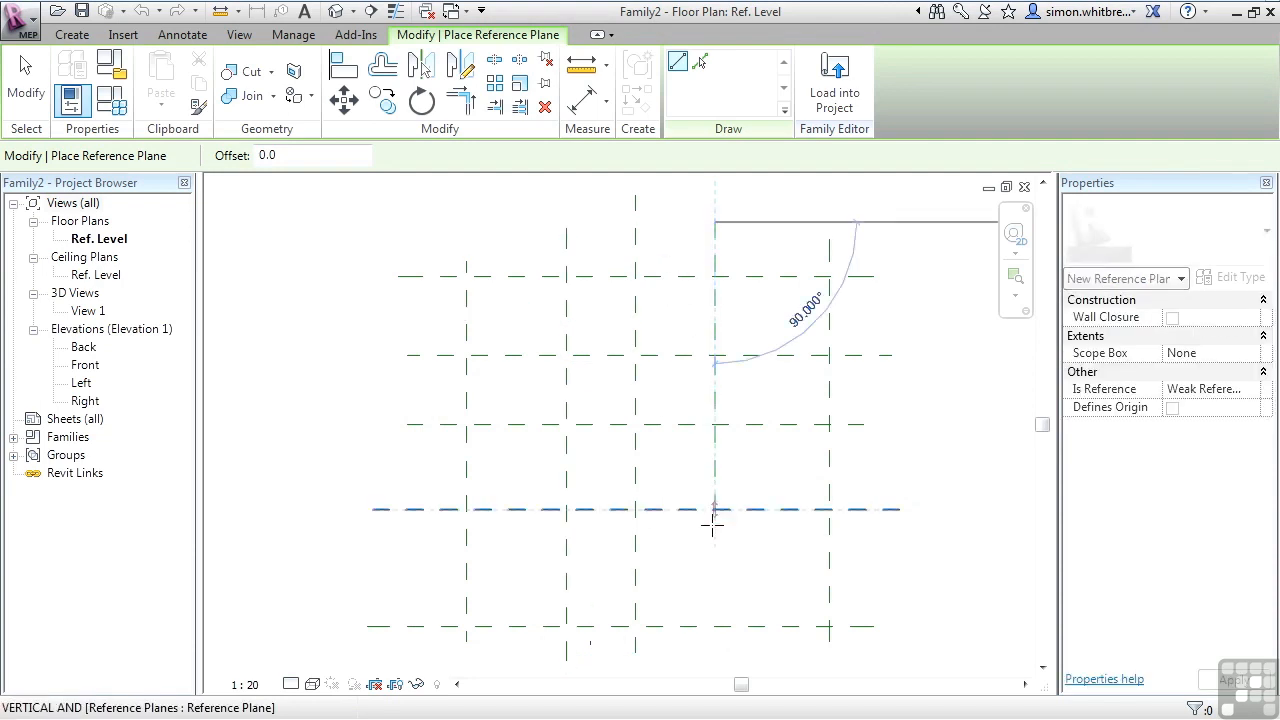
left_click(711, 660)
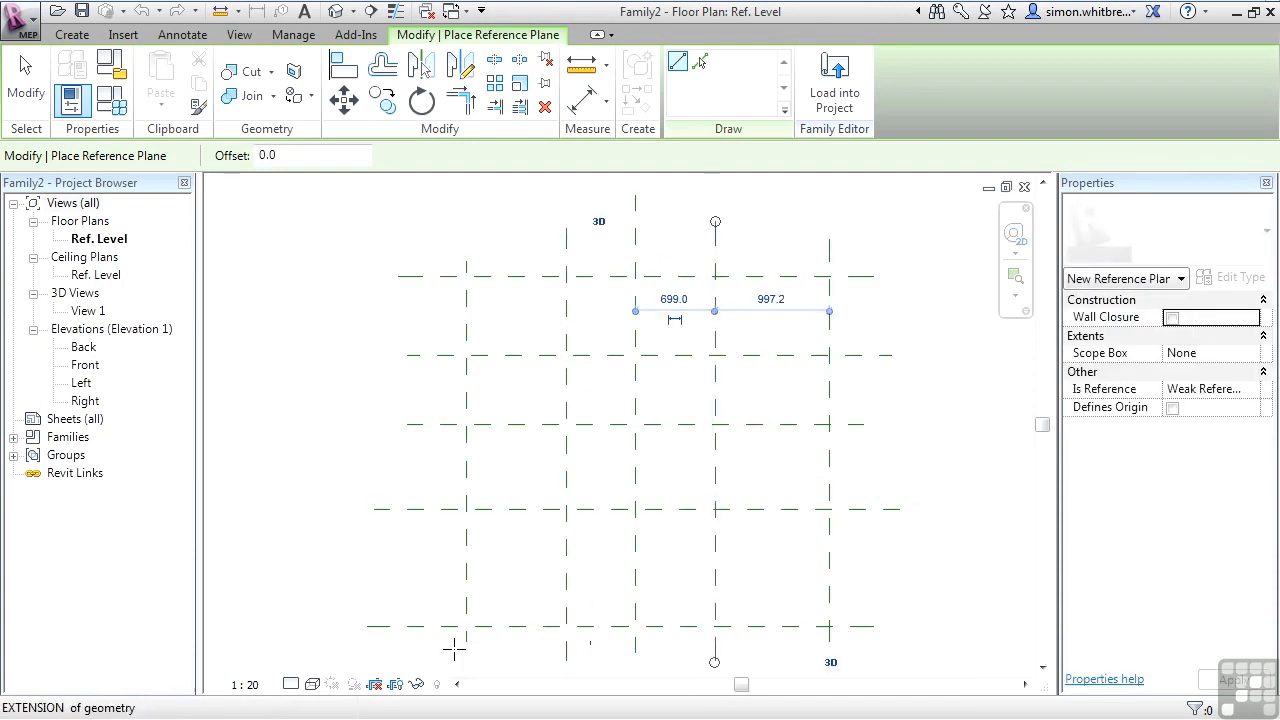
left_click(24, 92)
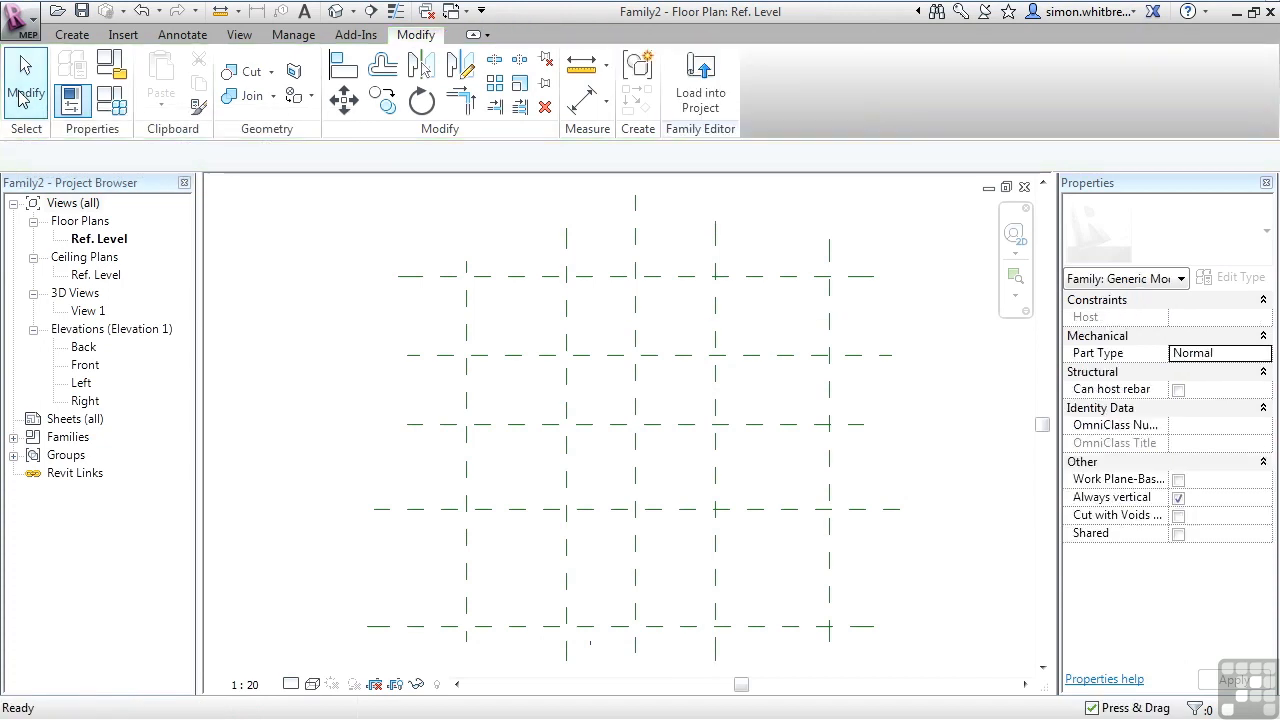
Dimension the two inner vertical planes to the centre plane with an aligned dimension and set it equal.
left_click(184, 32)
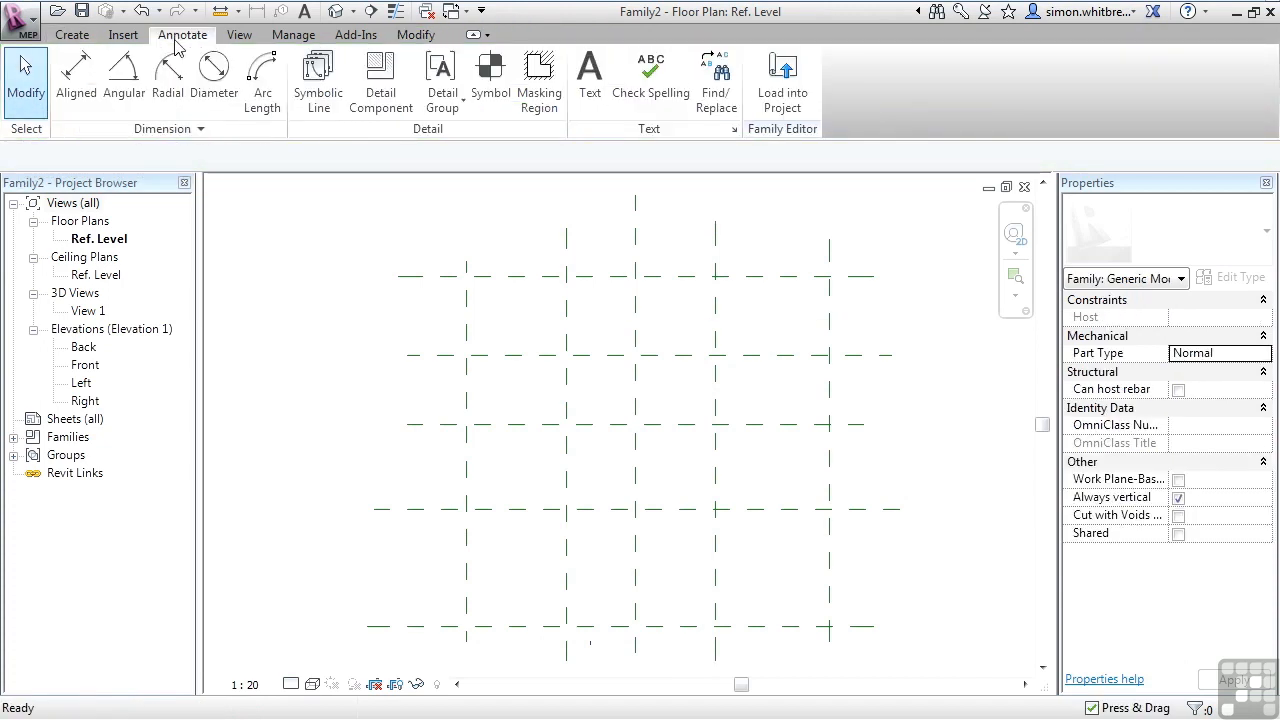
left_click(76, 100)
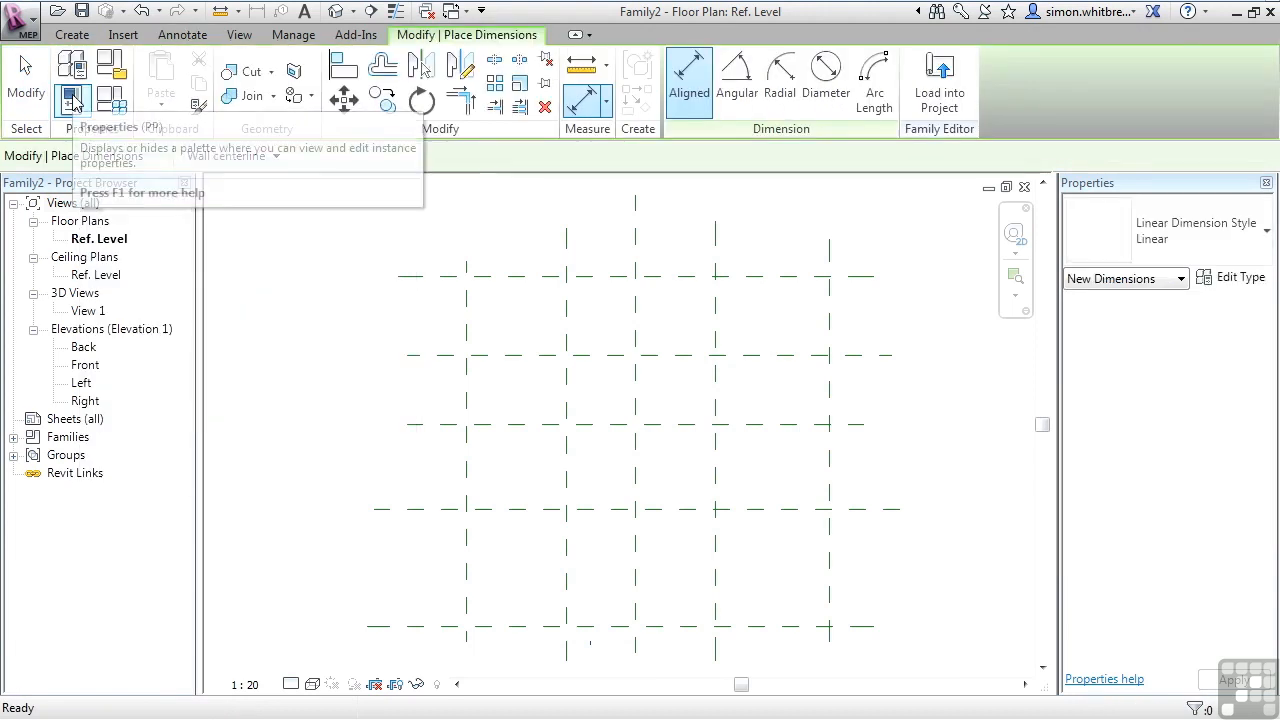
left_click(568, 310)
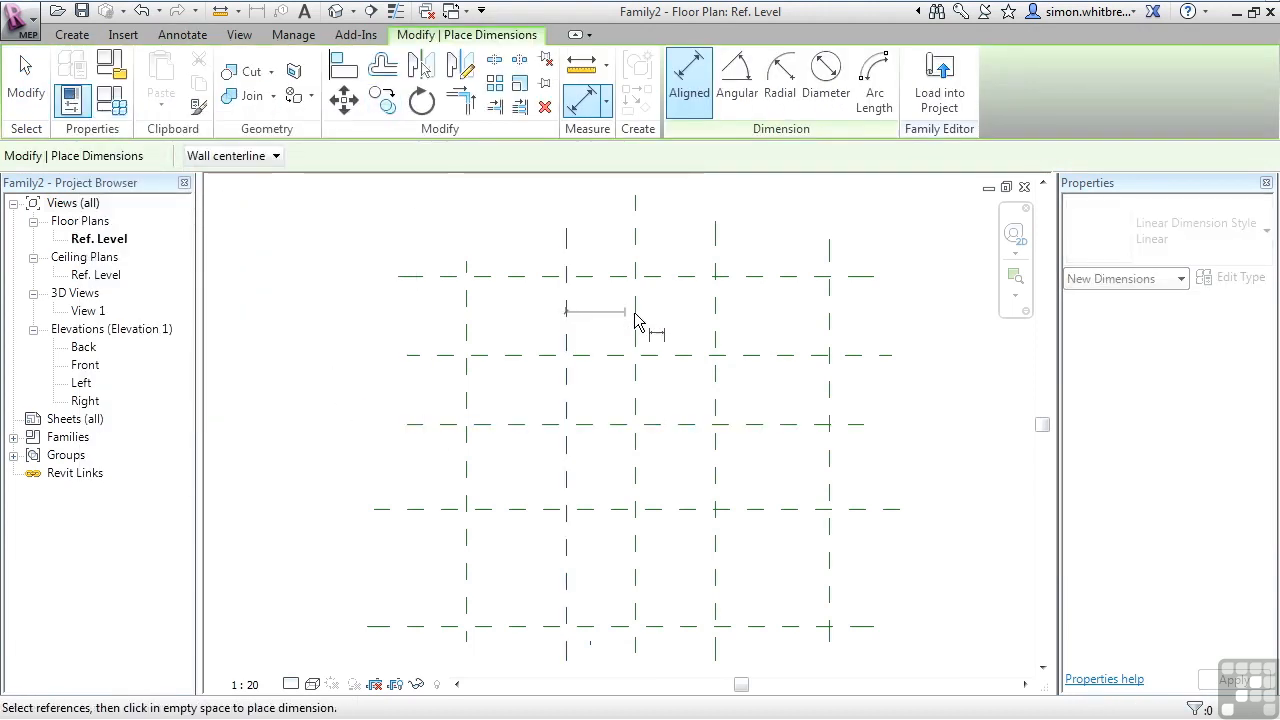
left_click(640, 318)
left_click(716, 307)
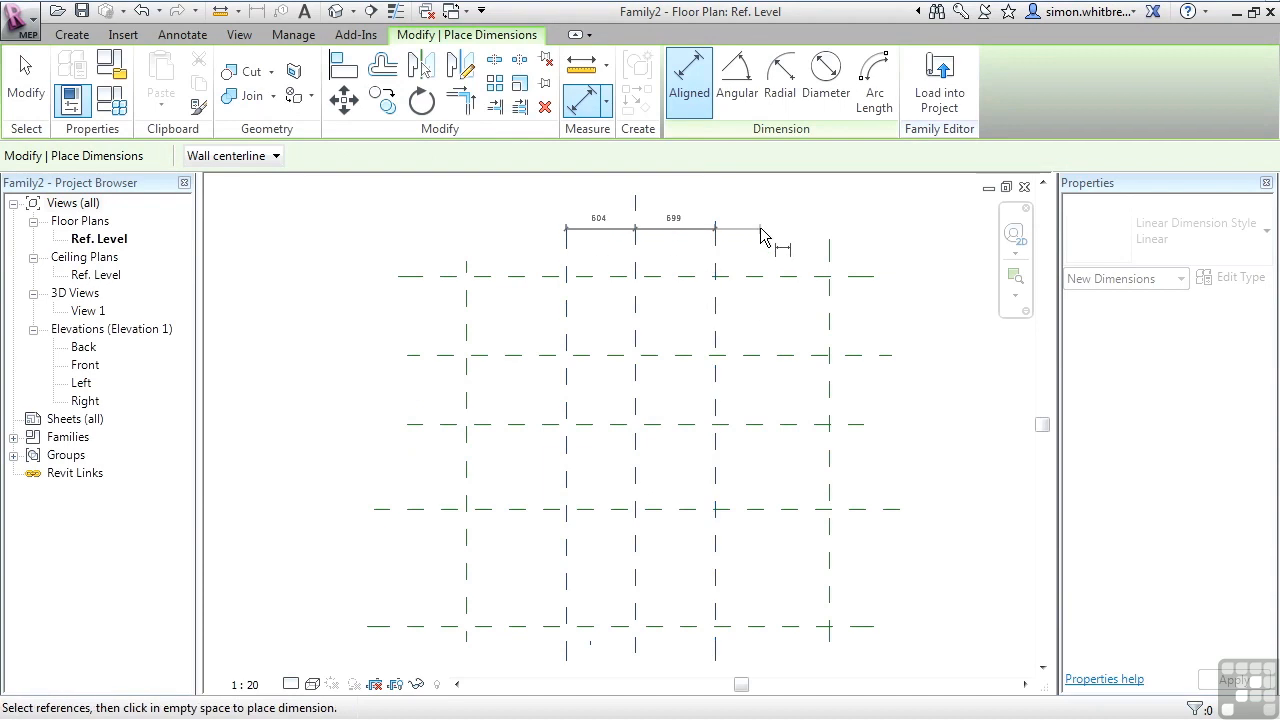
left_click(758, 225)
left_click(641, 183)
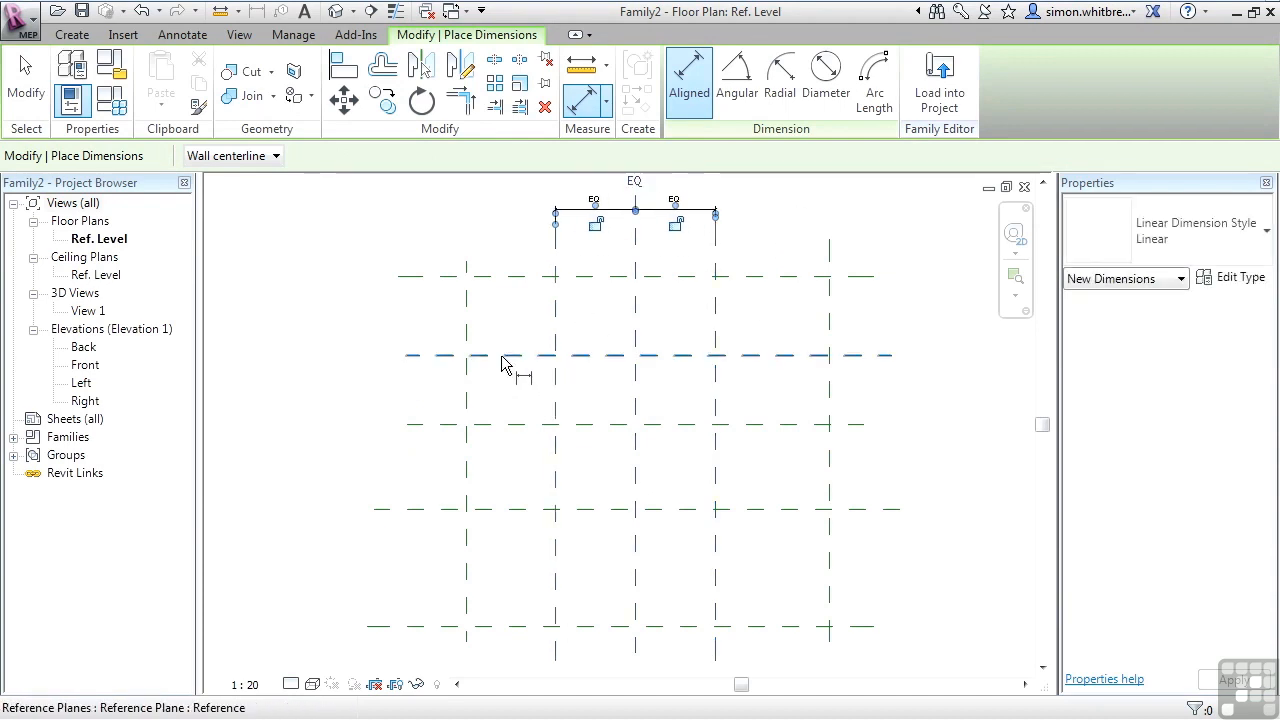
Dimension the two inner horizontal planes to the centre plane and set the dimension equal.
left_click(504, 425)
left_click(503, 511)
left_click(320, 488)
left_click(296, 432)
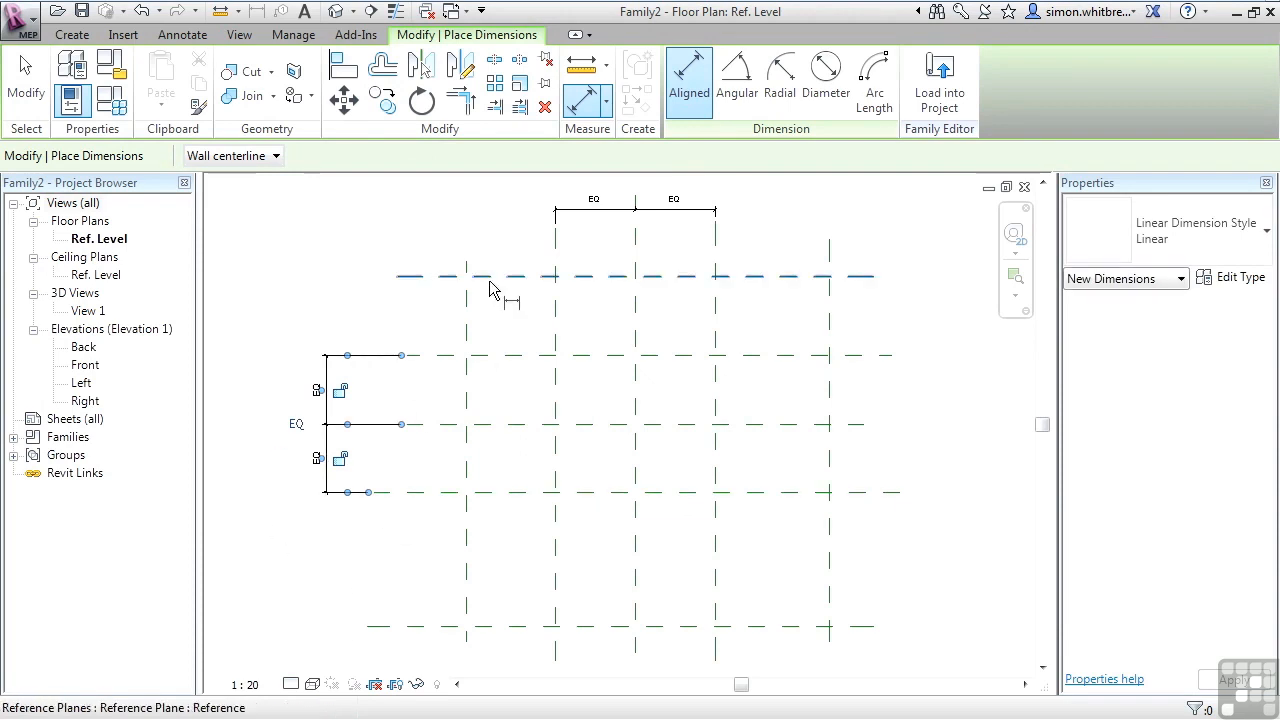
Dimension the two outer horizontal planes to the centre plane and set the dimension equal.
left_click(524, 426)
left_click(506, 628)
left_click(238, 533)
left_click(250, 527)
left_click(225, 451)
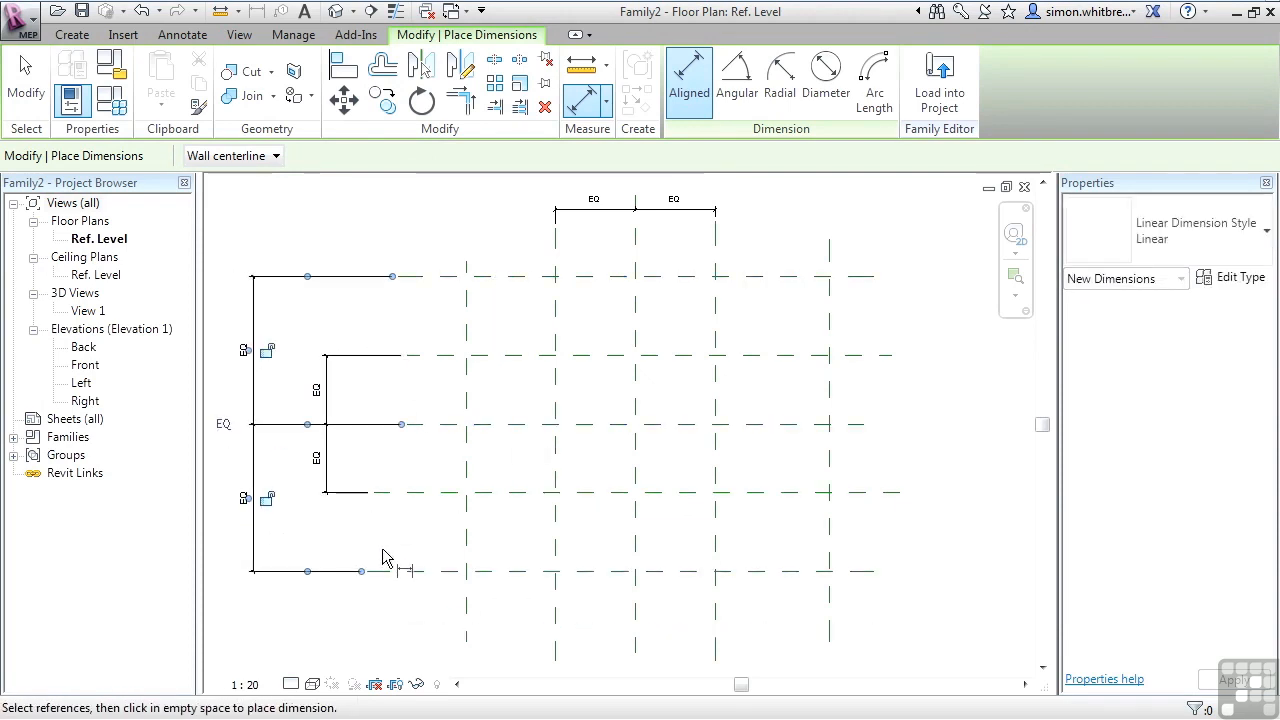
Dimension the two outer vertical planes to the centre plane, set it equal, and exit the dimension tool.
left_click(465, 566)
left_click(634, 541)
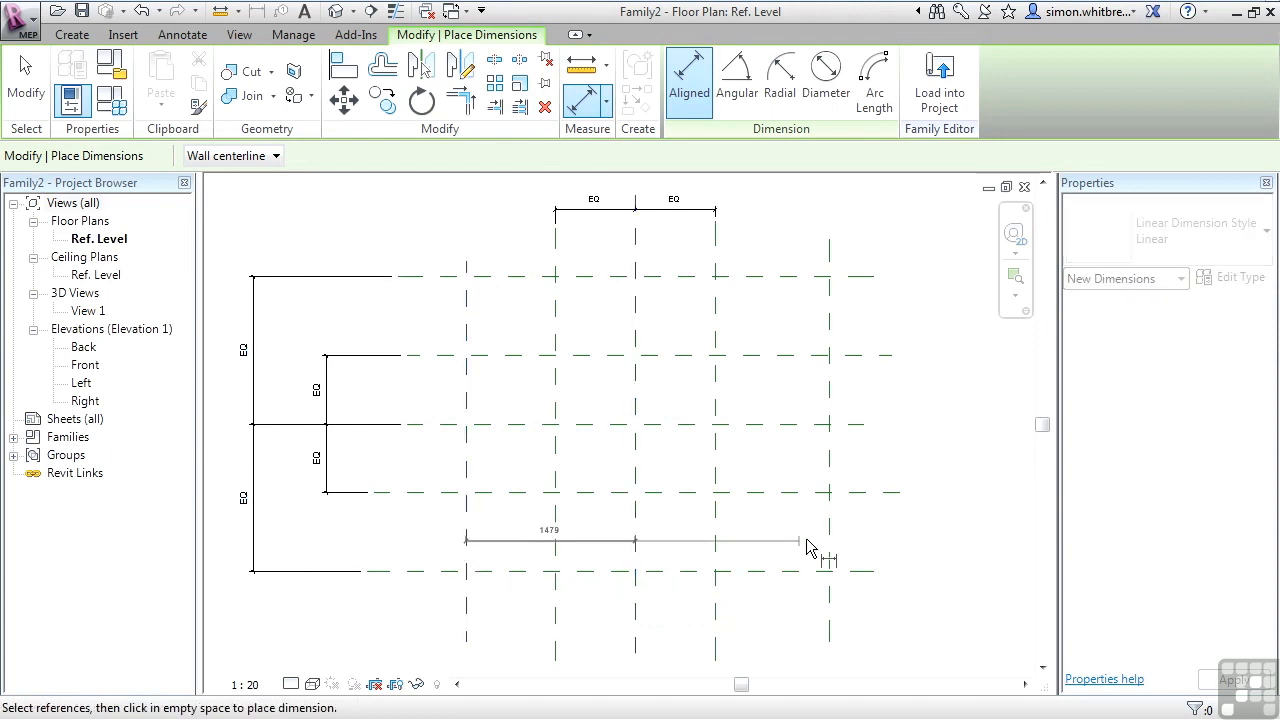
left_click(834, 537)
scroll(890, 470, "down", 3)
left_click(889, 568)
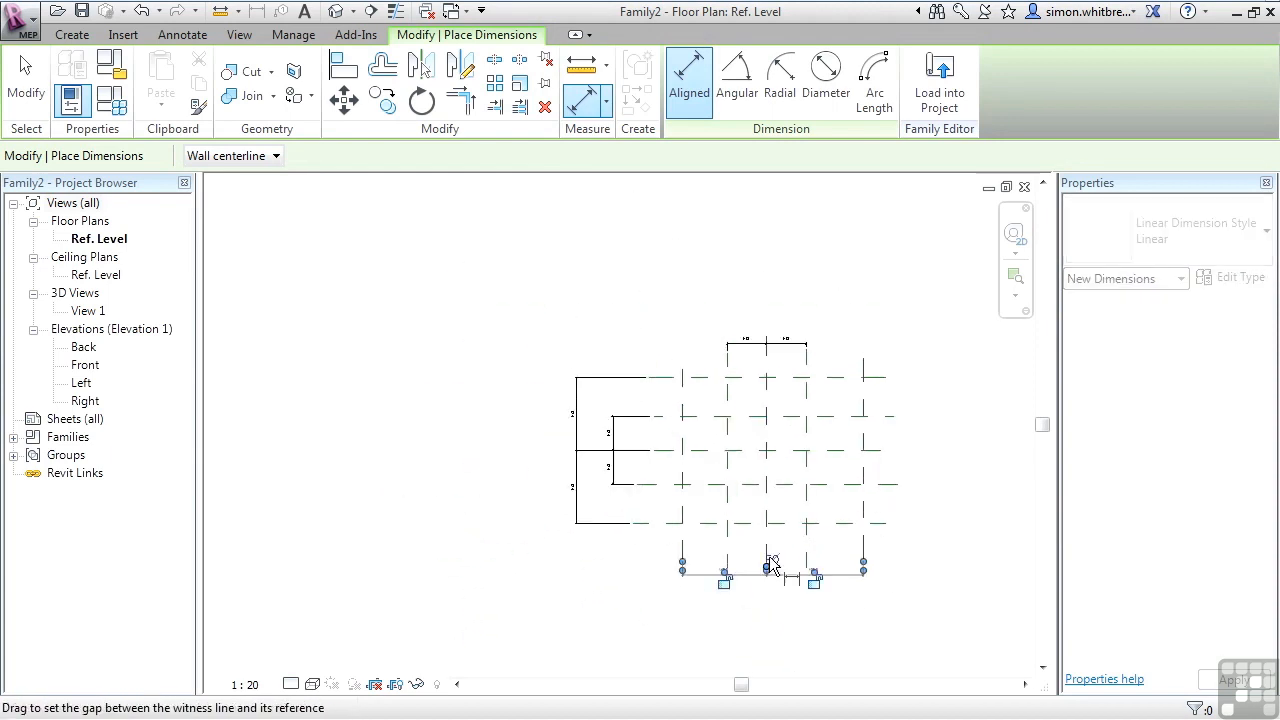
mouse_move(867, 551)
middle_mouse_down()
mouse_move(846, 586)
mouse_move(816, 575)
middle_mouse_up()
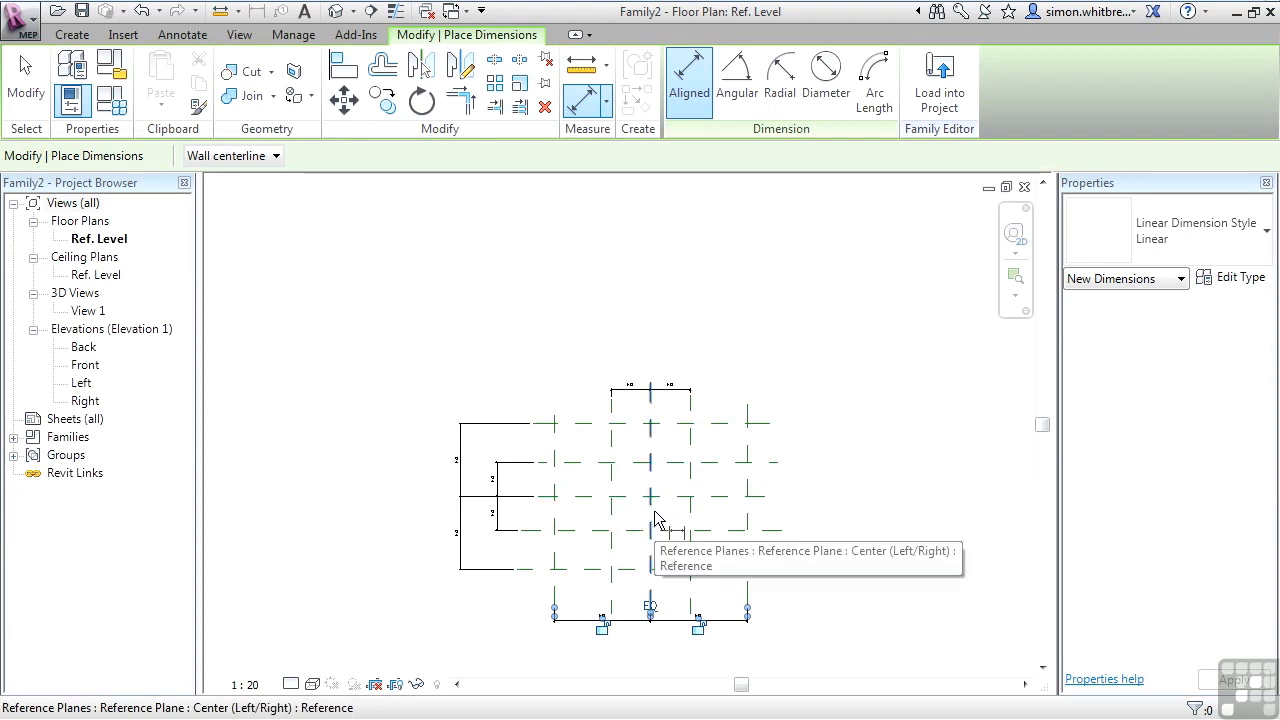
key("Escape")
key("Escape")
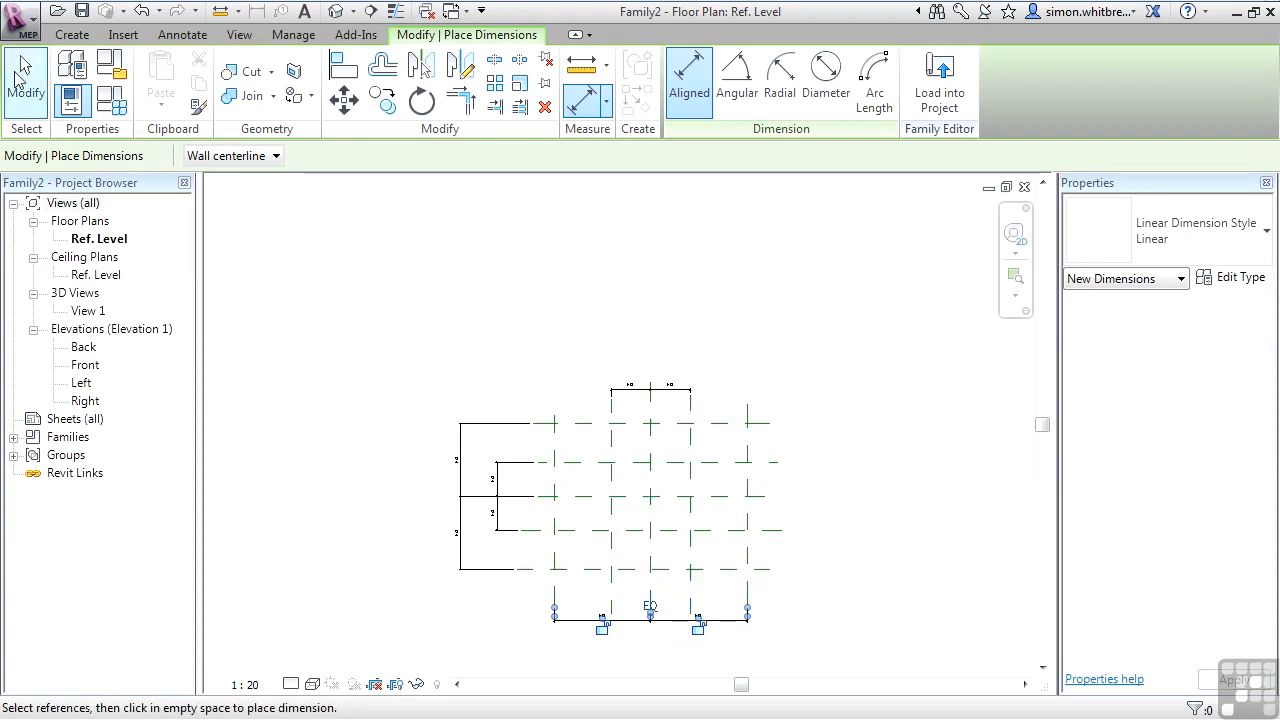
Move the outer vertical-plane dimension from below the plan to above it.
left_click_drag(563, 617, 540, 418)
scroll(592, 545, "up", 2)
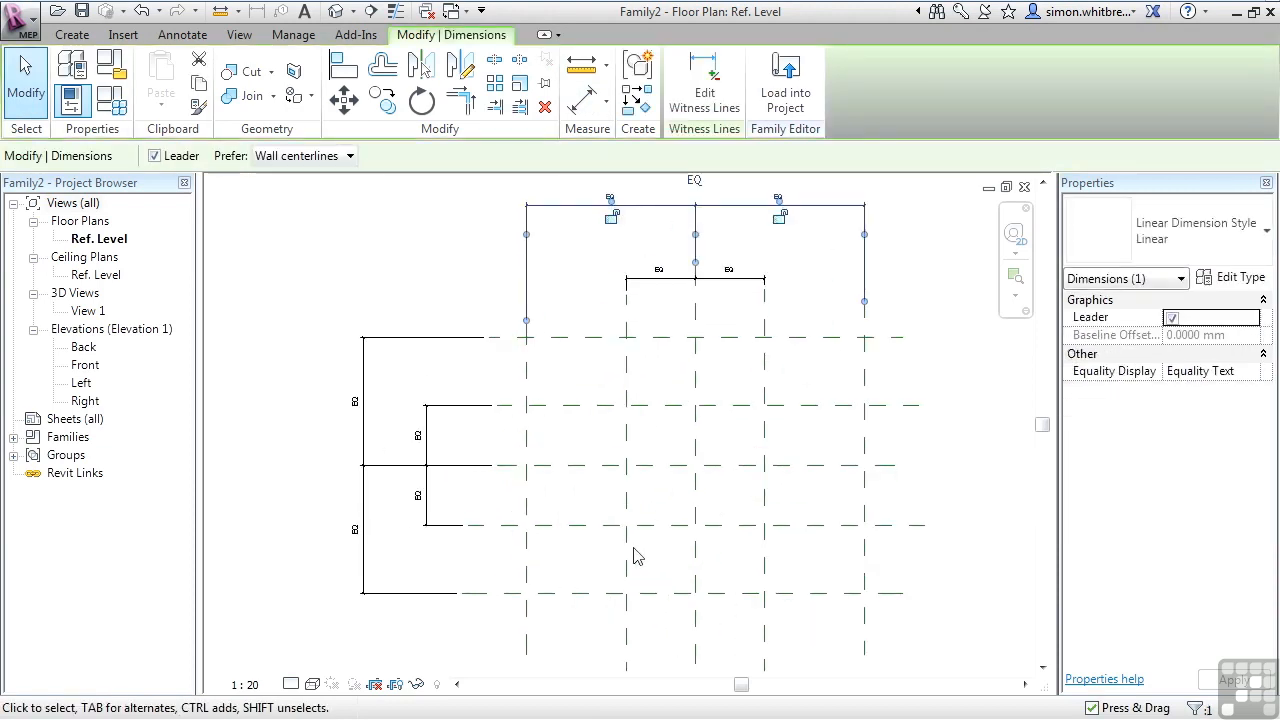
scroll(551, 569, "down", 2)
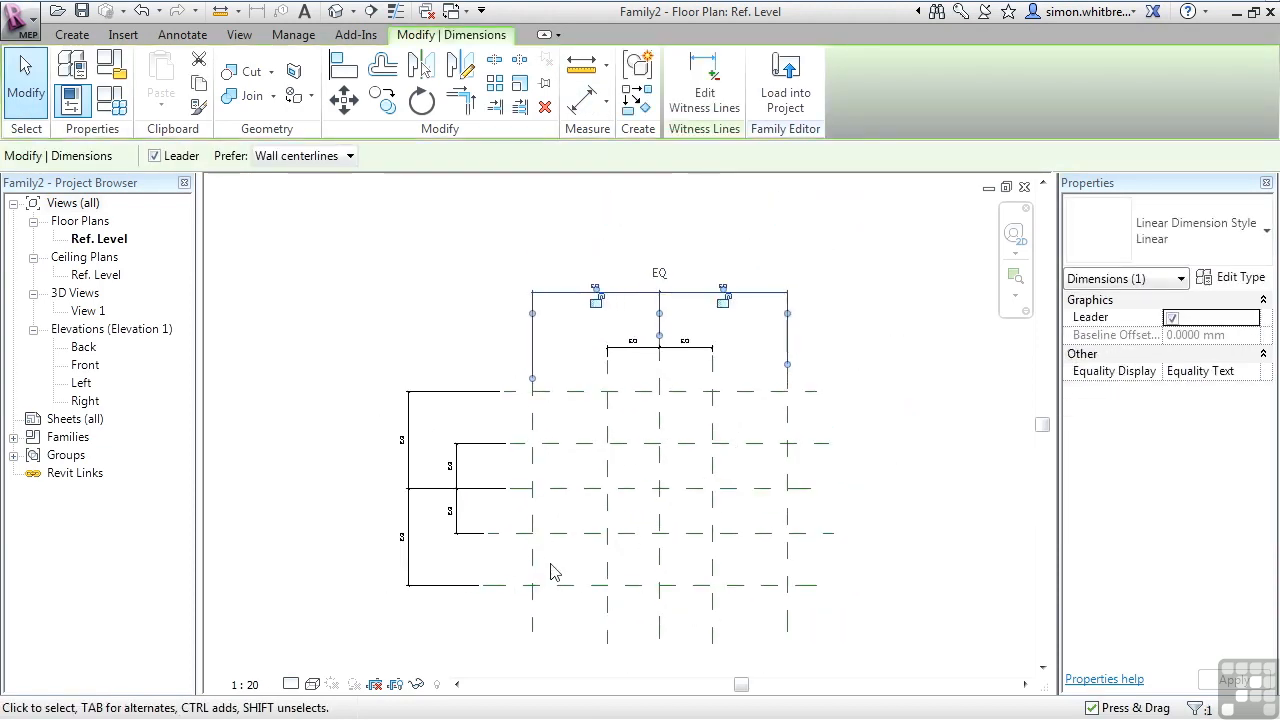
left_click(183, 34)
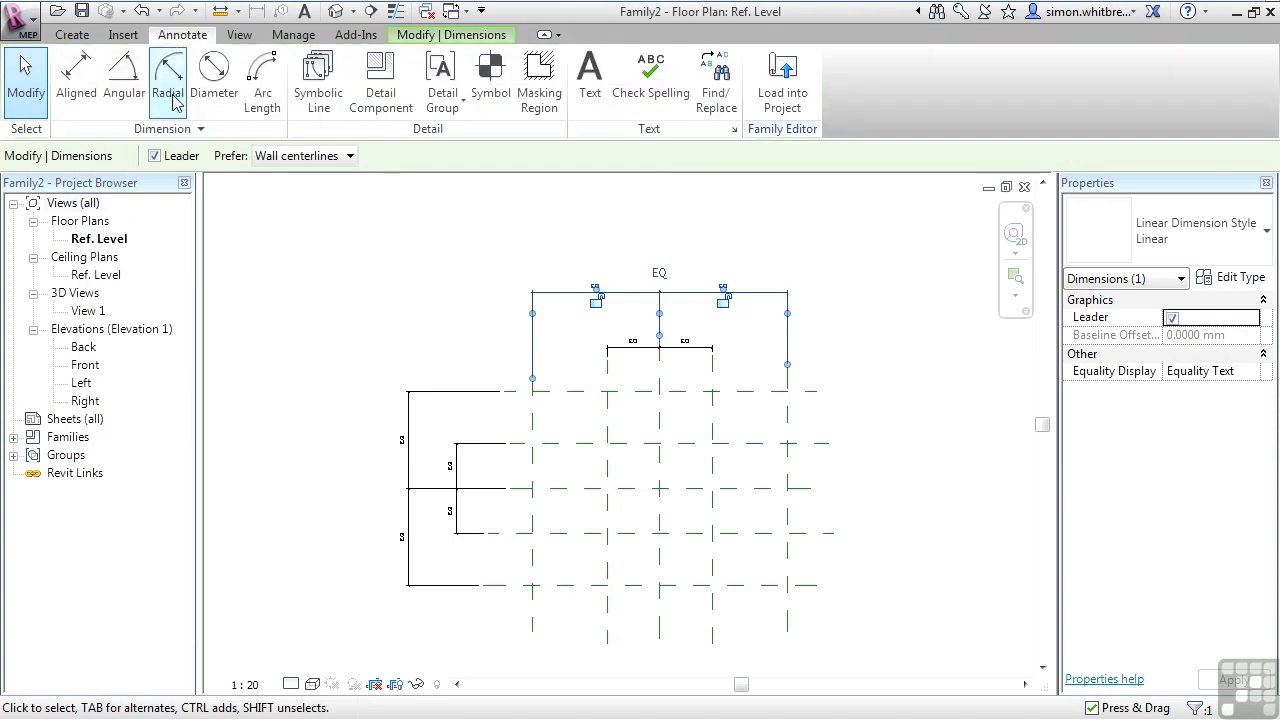
Place aligned dimensions across the outer and the inner vertical reference planes below the plan.
left_click(86, 92)
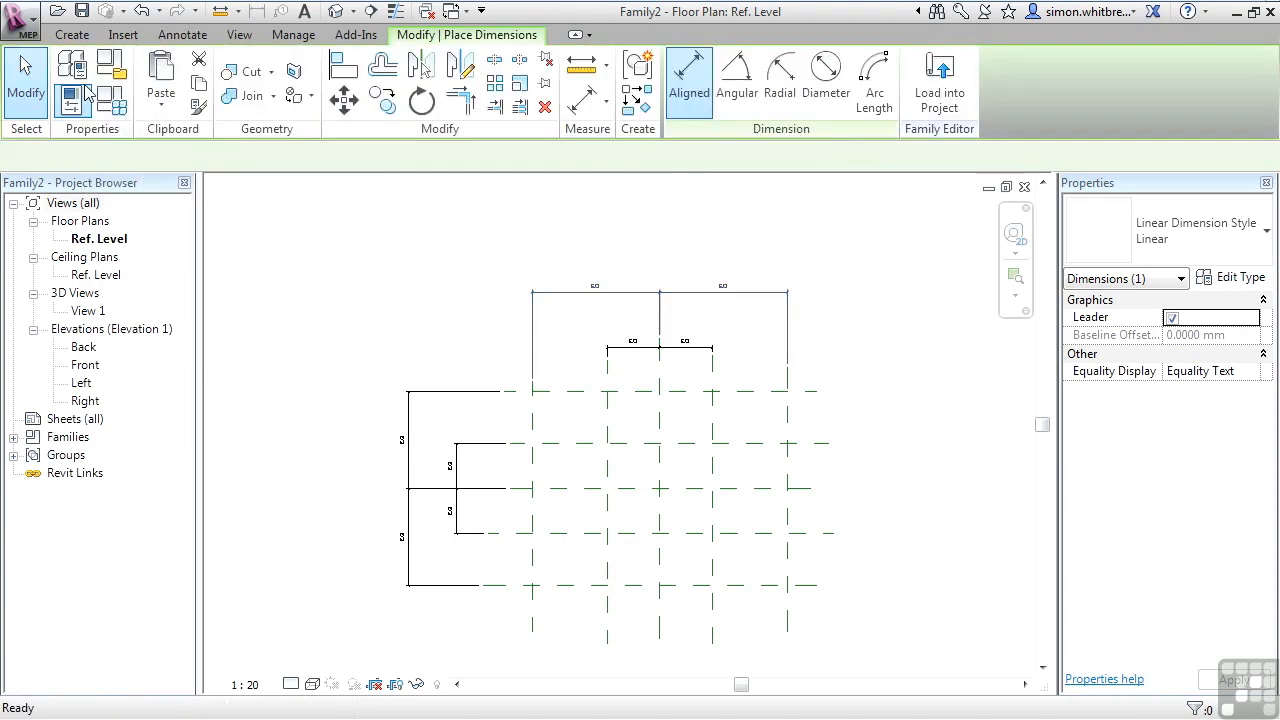
left_click(531, 615)
left_click(789, 616)
left_click(816, 649)
left_click(607, 607)
left_click(712, 612)
left_click(745, 619)
Place aligned dimensions across the outer and the inner horizontal reference planes to the right of the plan, then exit the tool.
left_click(804, 586)
left_click(802, 391)
left_click(899, 436)
left_click(820, 444)
left_click(806, 533)
left_click(860, 516)
key("Escape")
key("Escape")
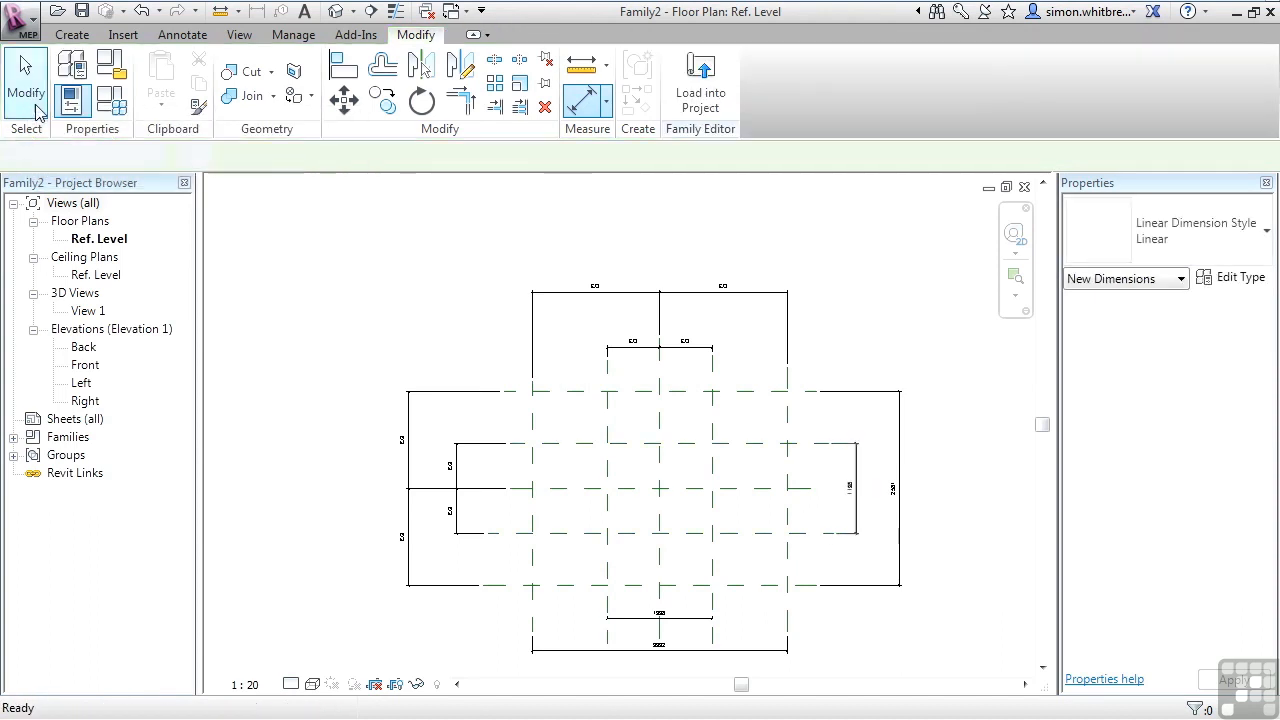
scroll(660, 571, "up", 2)
middle_click_drag(648, 605, 585, 505)
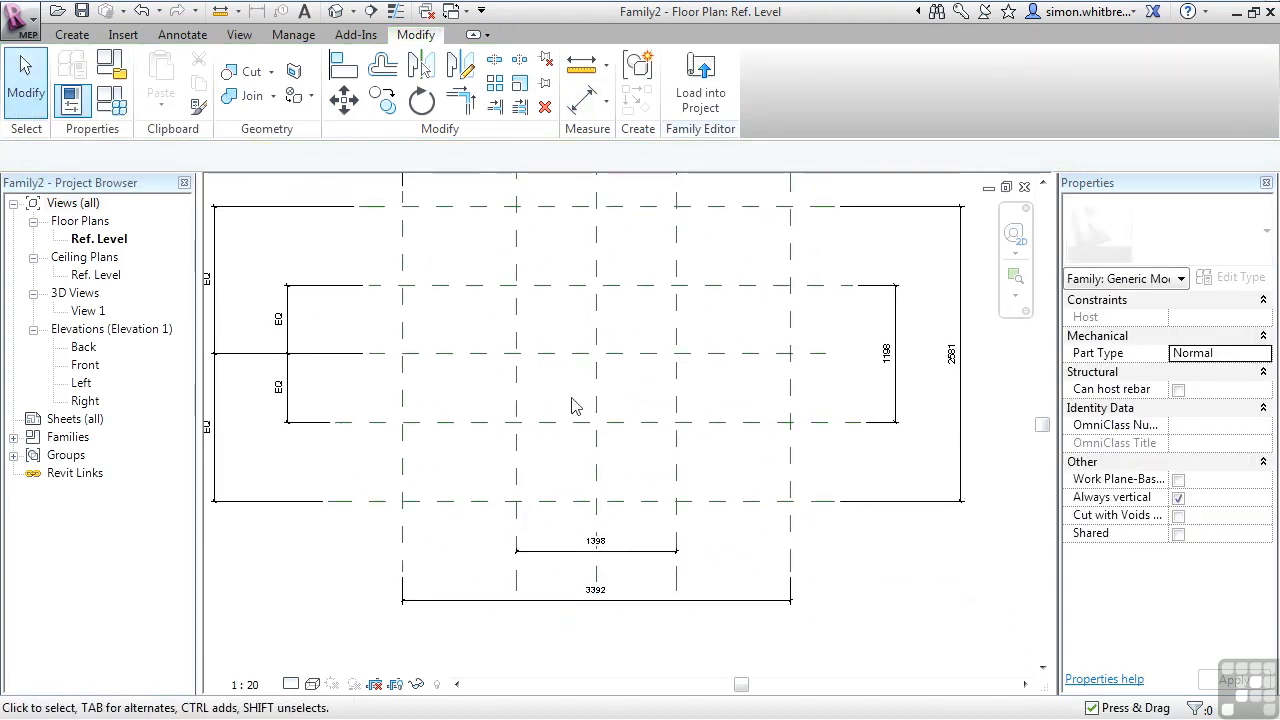
middle_click_drag(581, 403, 588, 452)
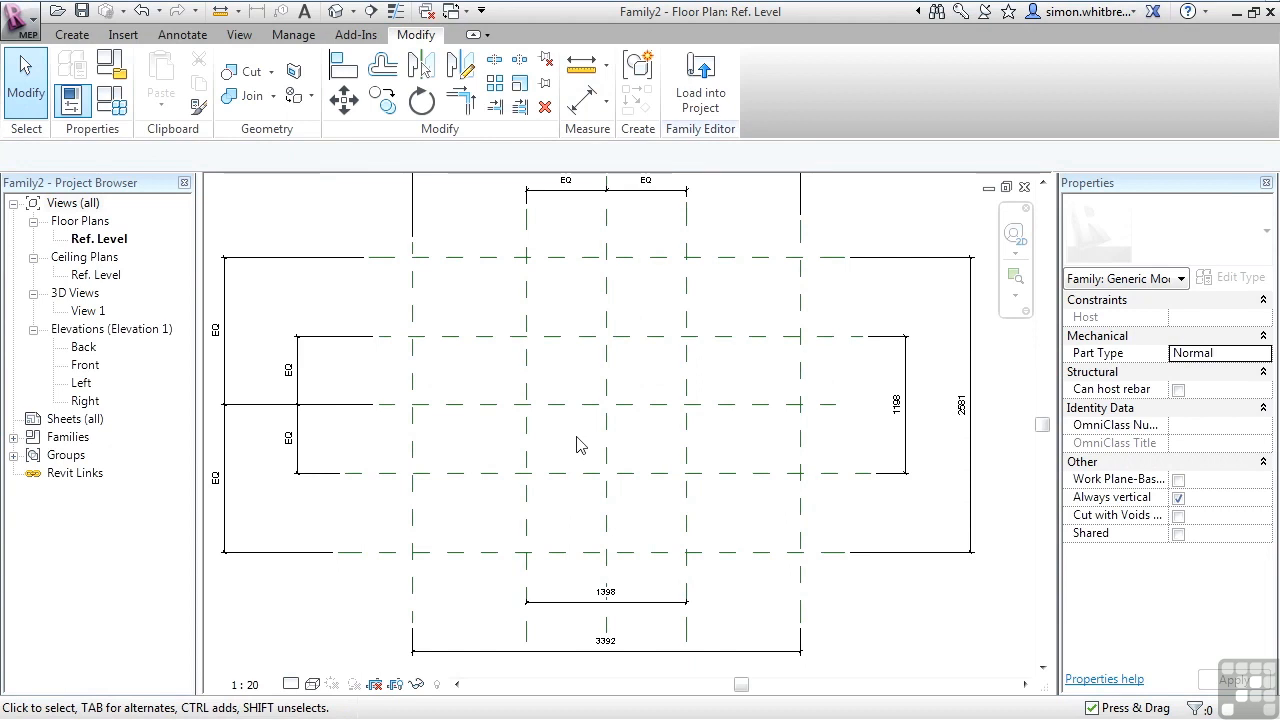
scroll(577, 445, "down", 1)
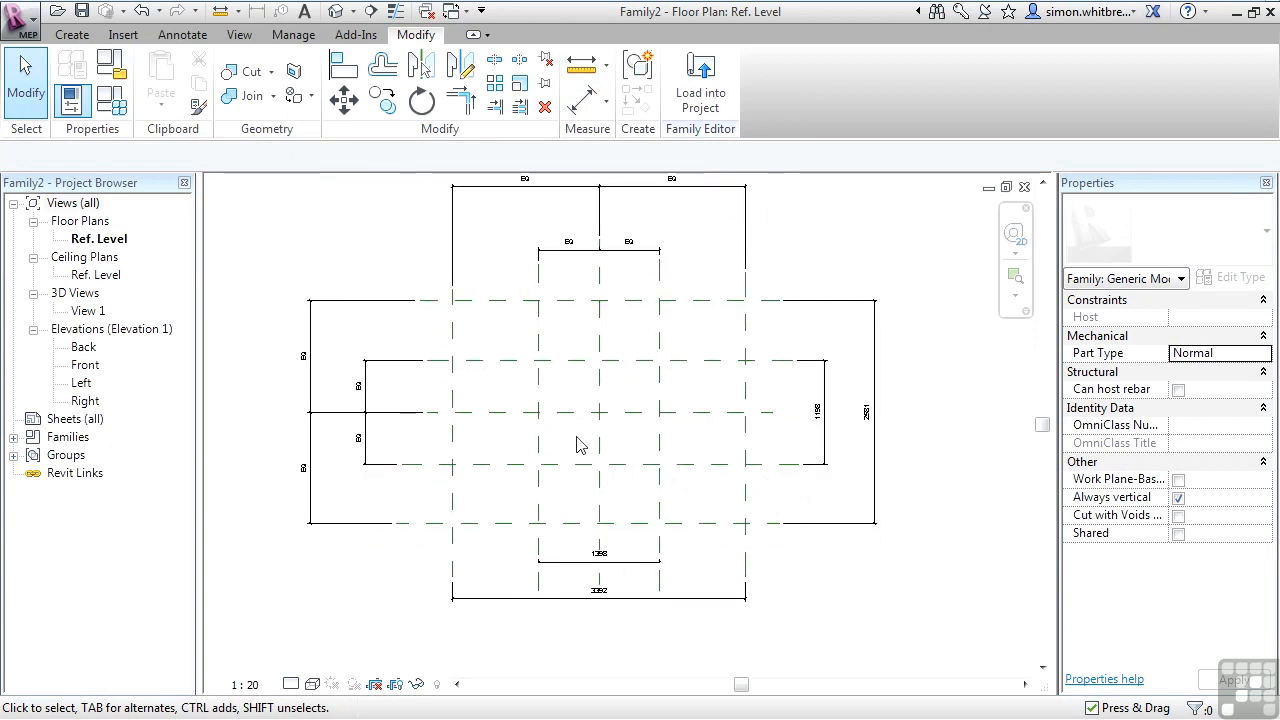
Open Family Types and add a type parameter named Diffuser Width with HVAC discipline and Duct Size type.
left_click(113, 104)
left_click_drag(35, 6, 274, 165)
left_click_drag(432, 170, 230, 56)
left_click(893, 157)
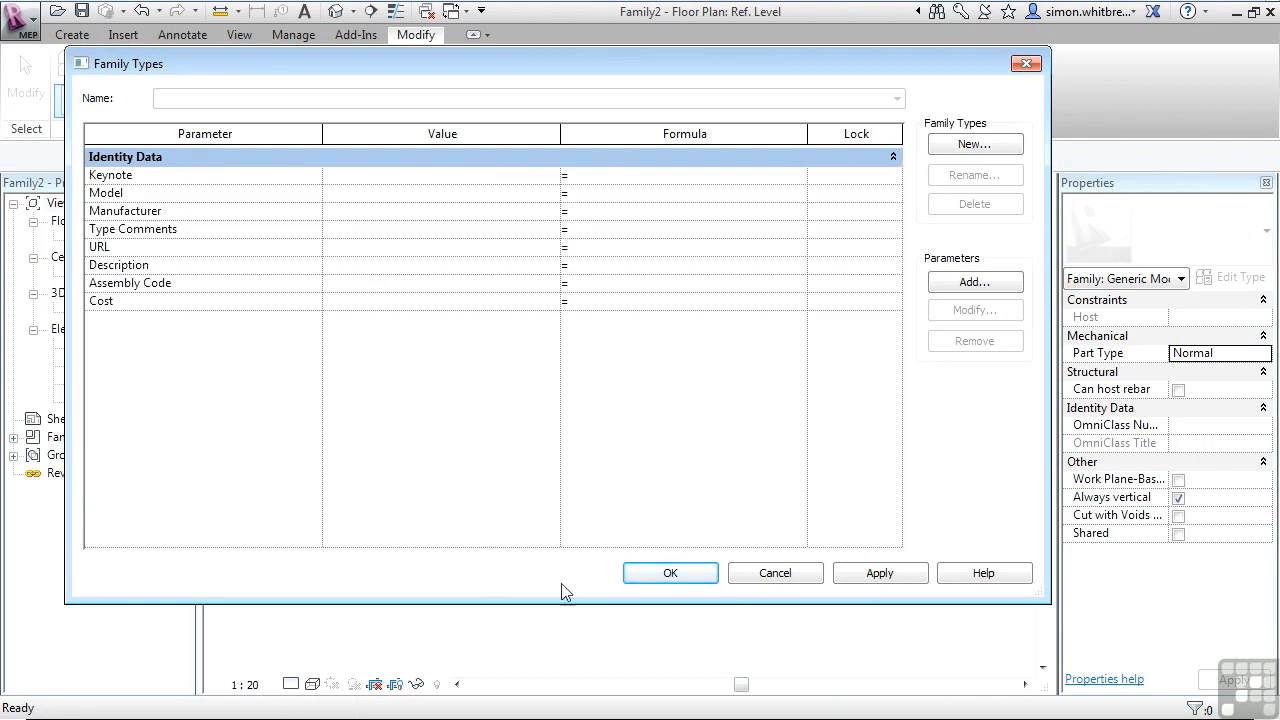
left_click_drag(1050, 258, 775, 256)
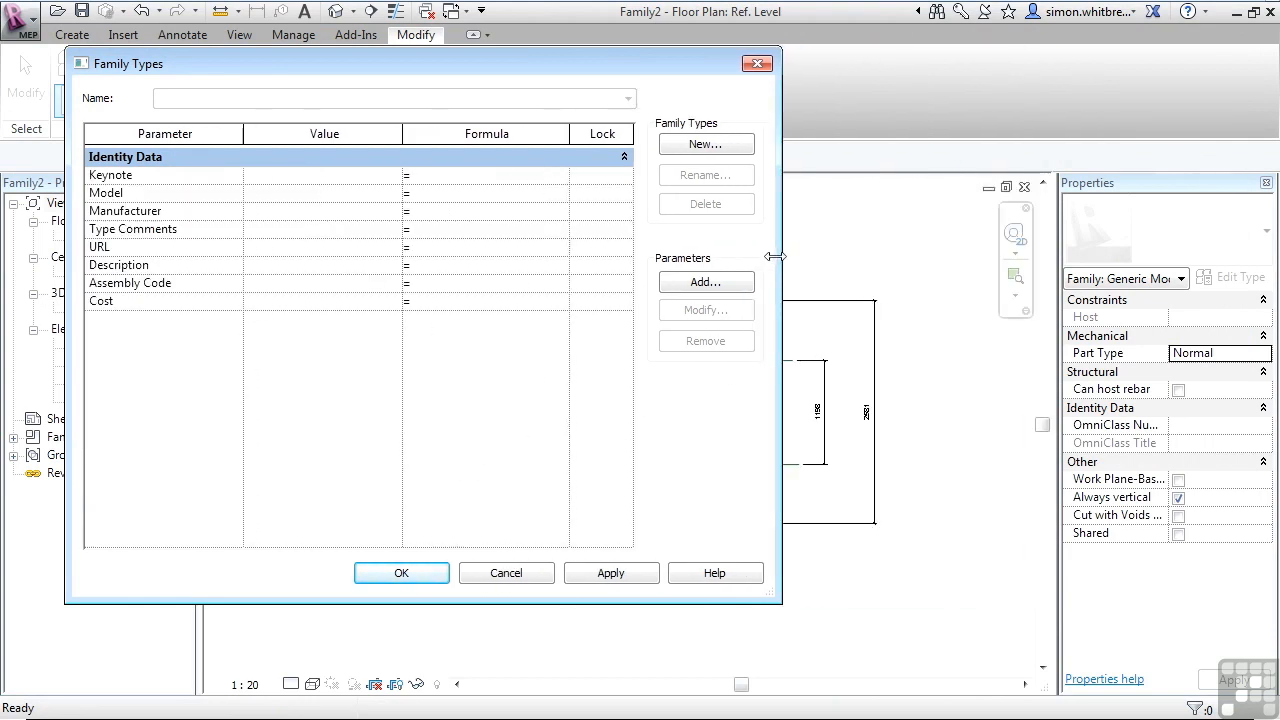
left_click(718, 283)
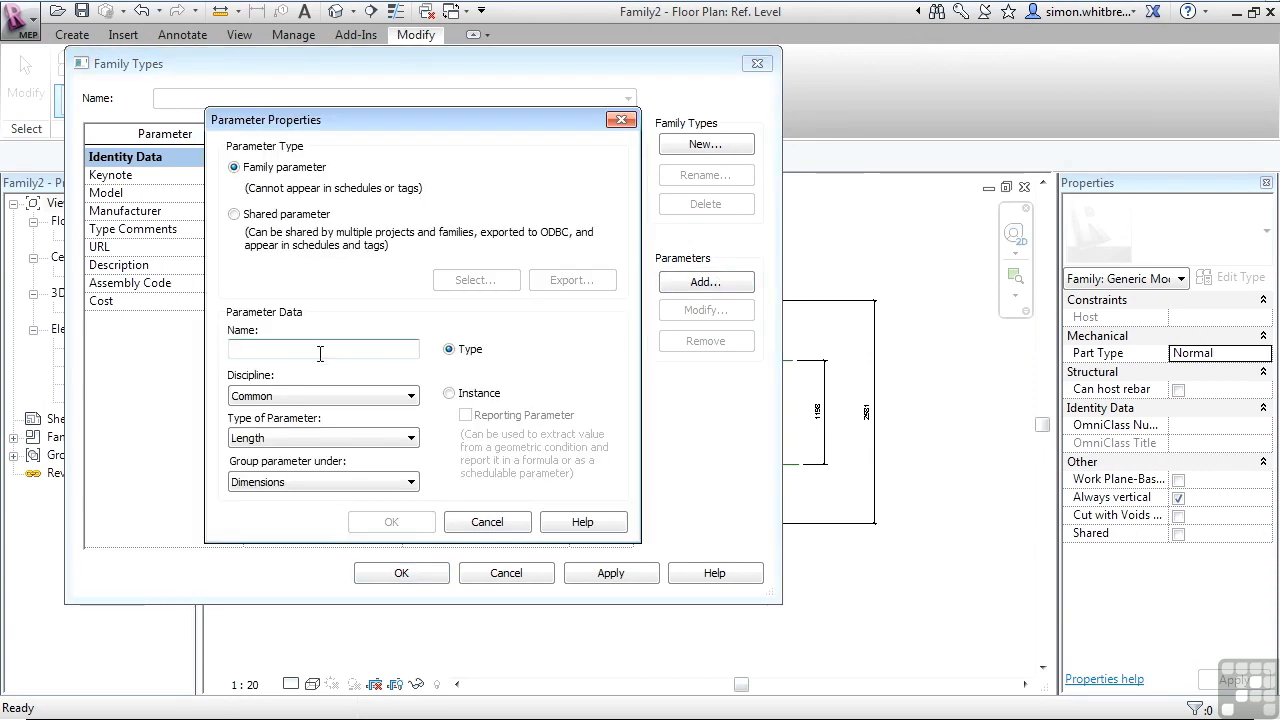
type("Diffuser Width")
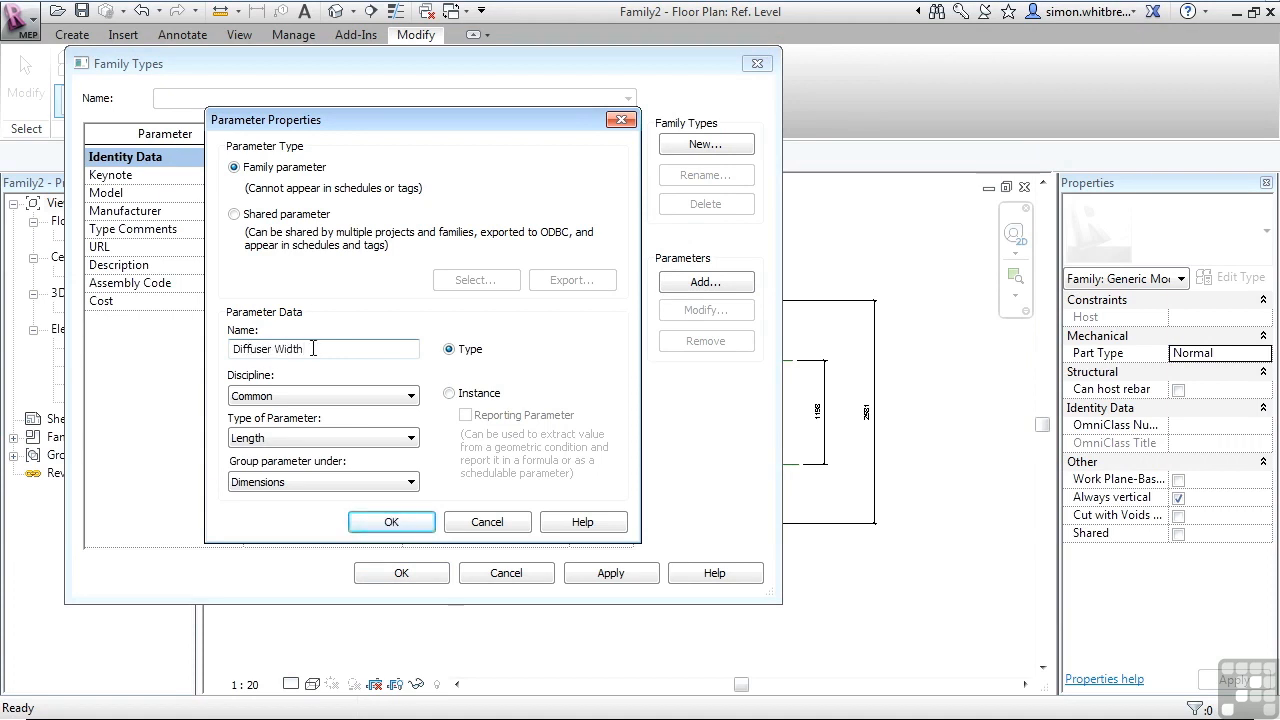
left_click(240, 396)
left_click(240, 440)
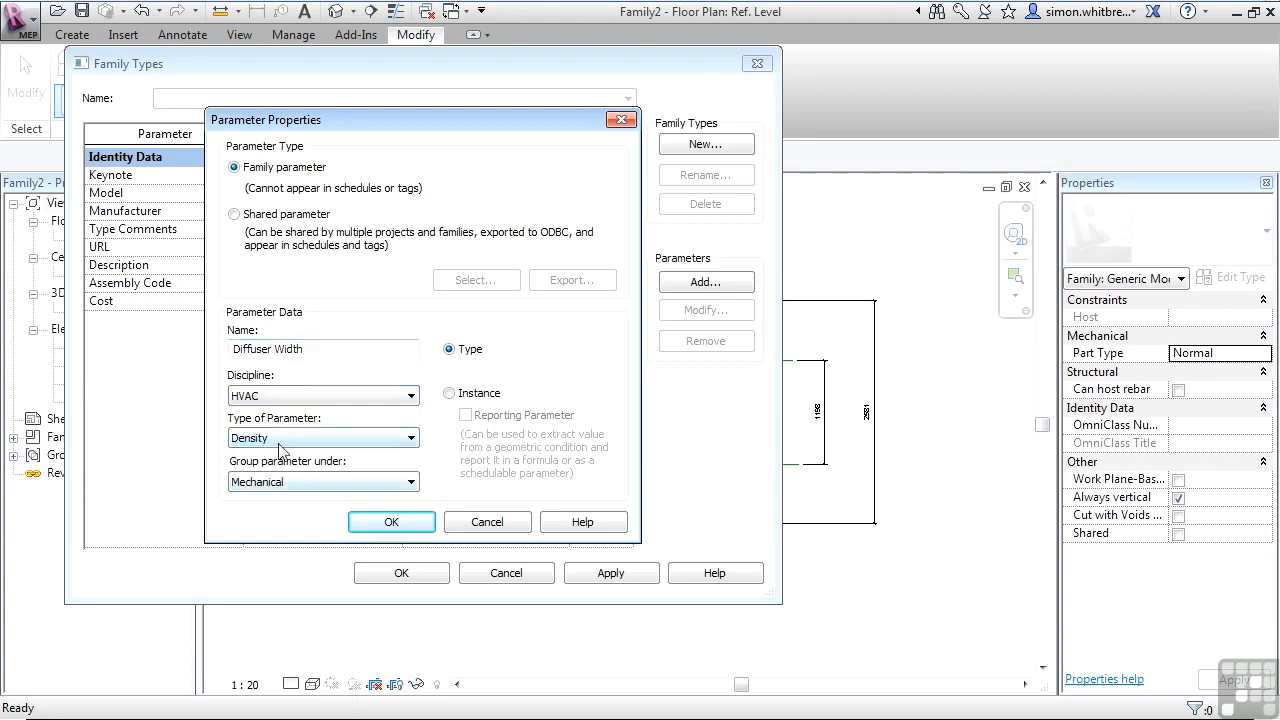
left_click(276, 440)
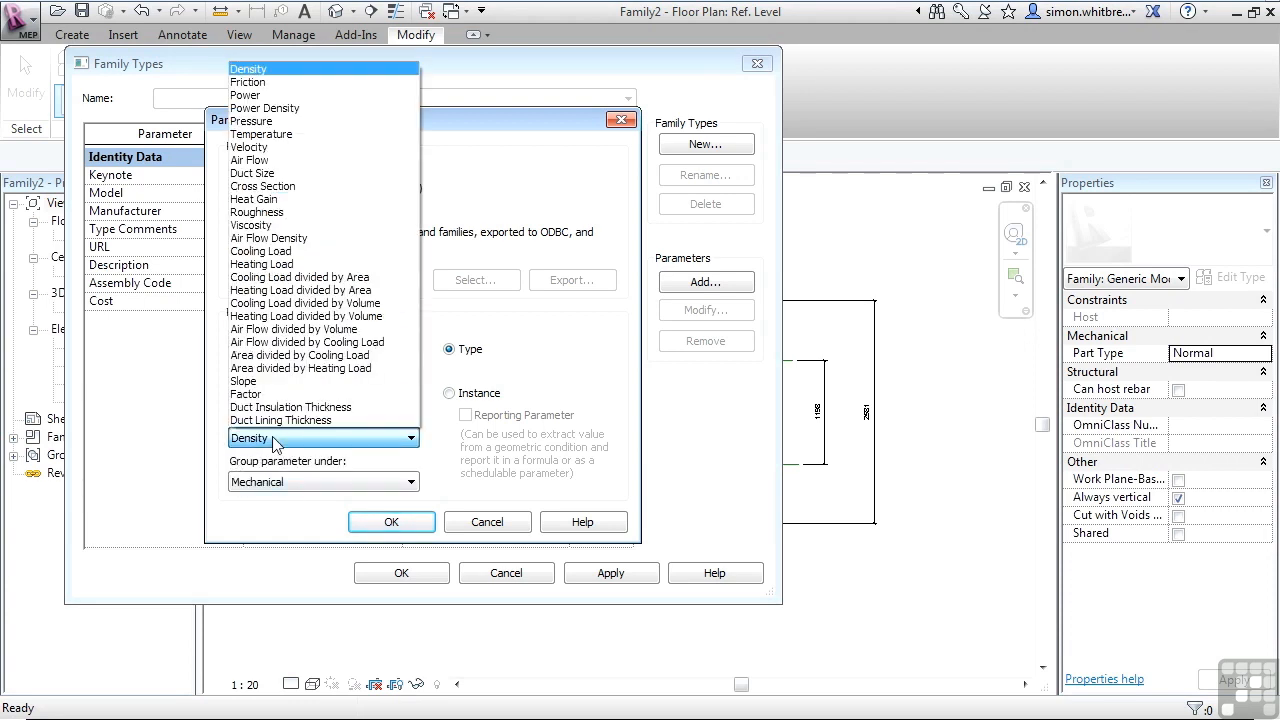
left_click(262, 174)
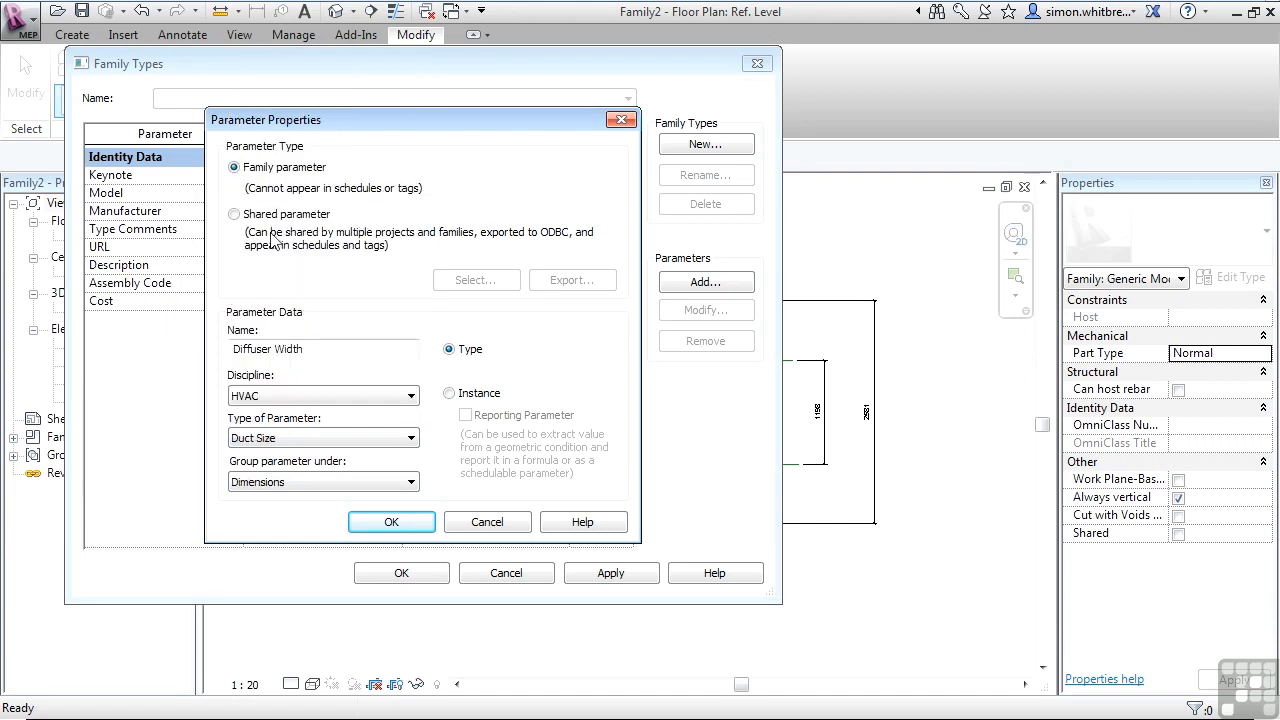
left_click(389, 523)
Add a type parameter named Diffuser Depth with HVAC discipline and Duct Size type, and close Family Types.
left_click(705, 282)
type("Dif")
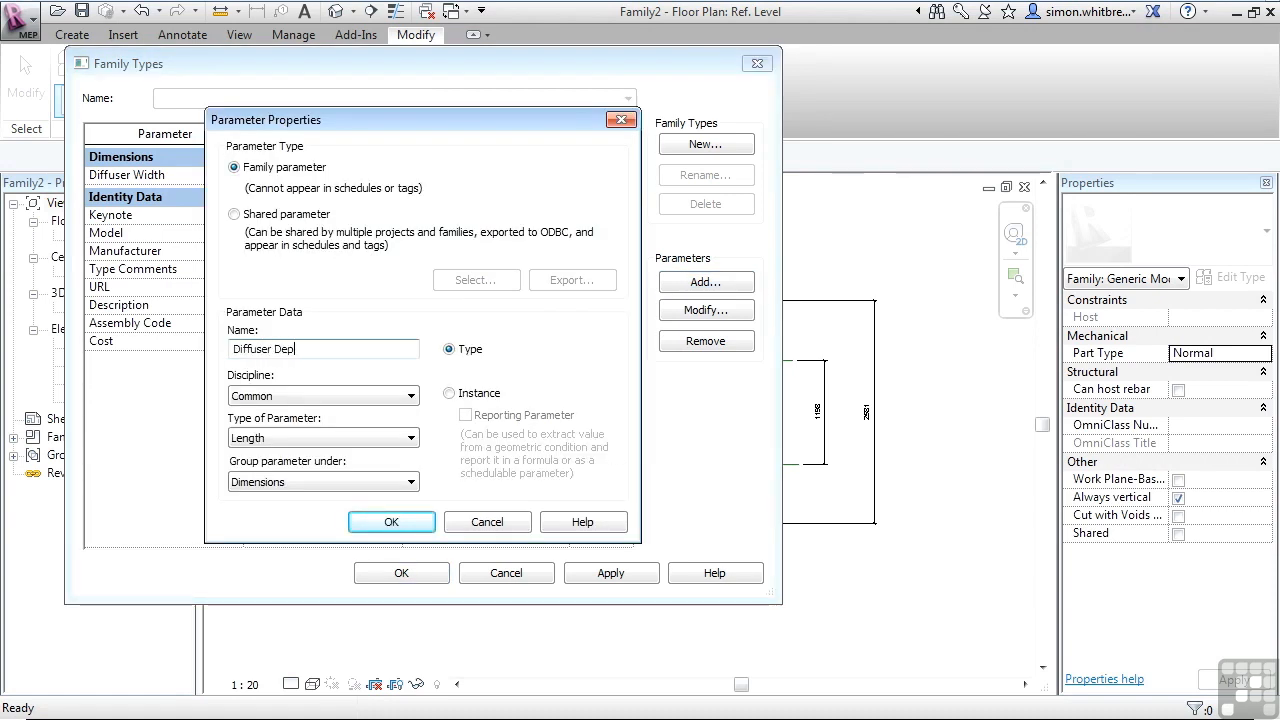
left_click(316, 396)
left_click(274, 440)
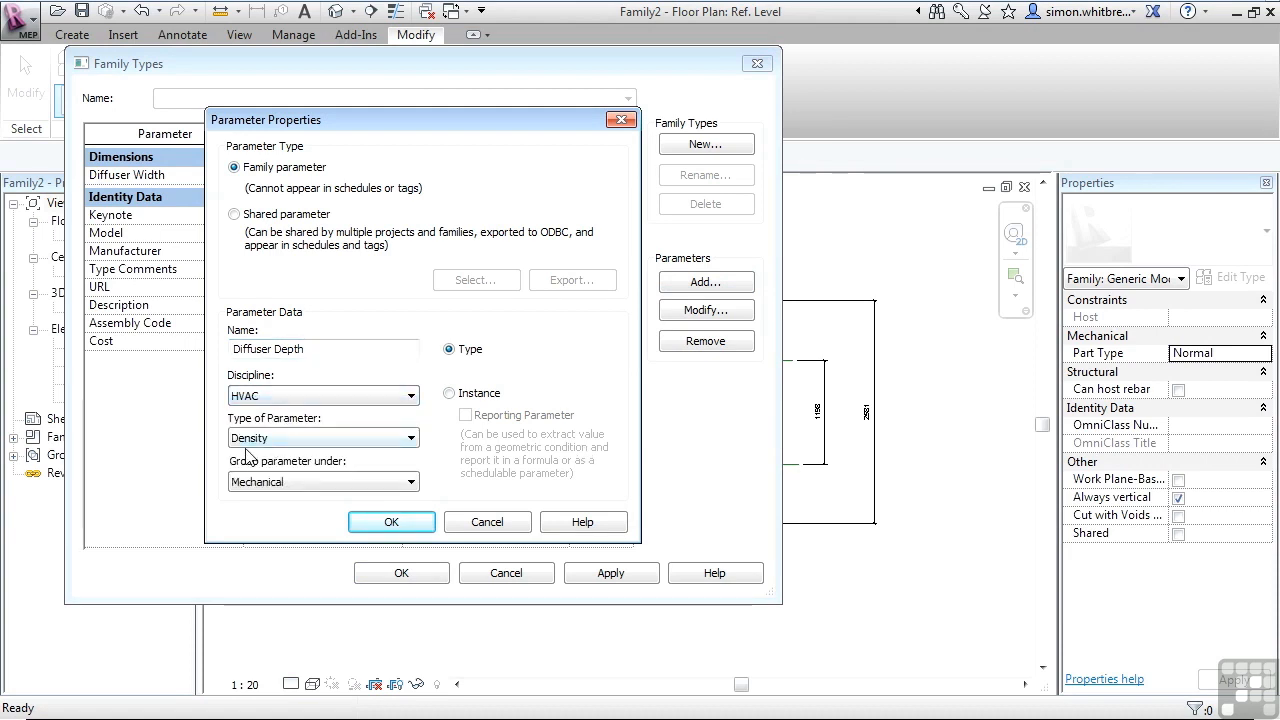
left_click(255, 438)
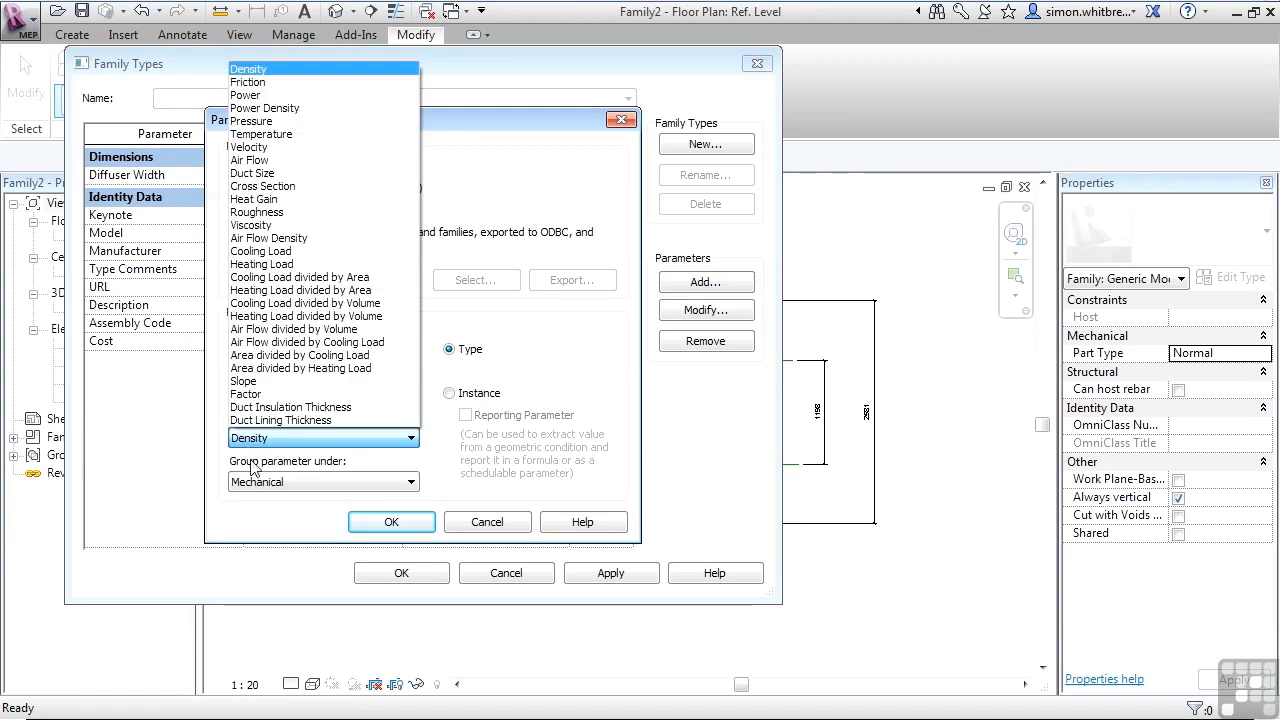
left_click(262, 175)
left_click(391, 522)
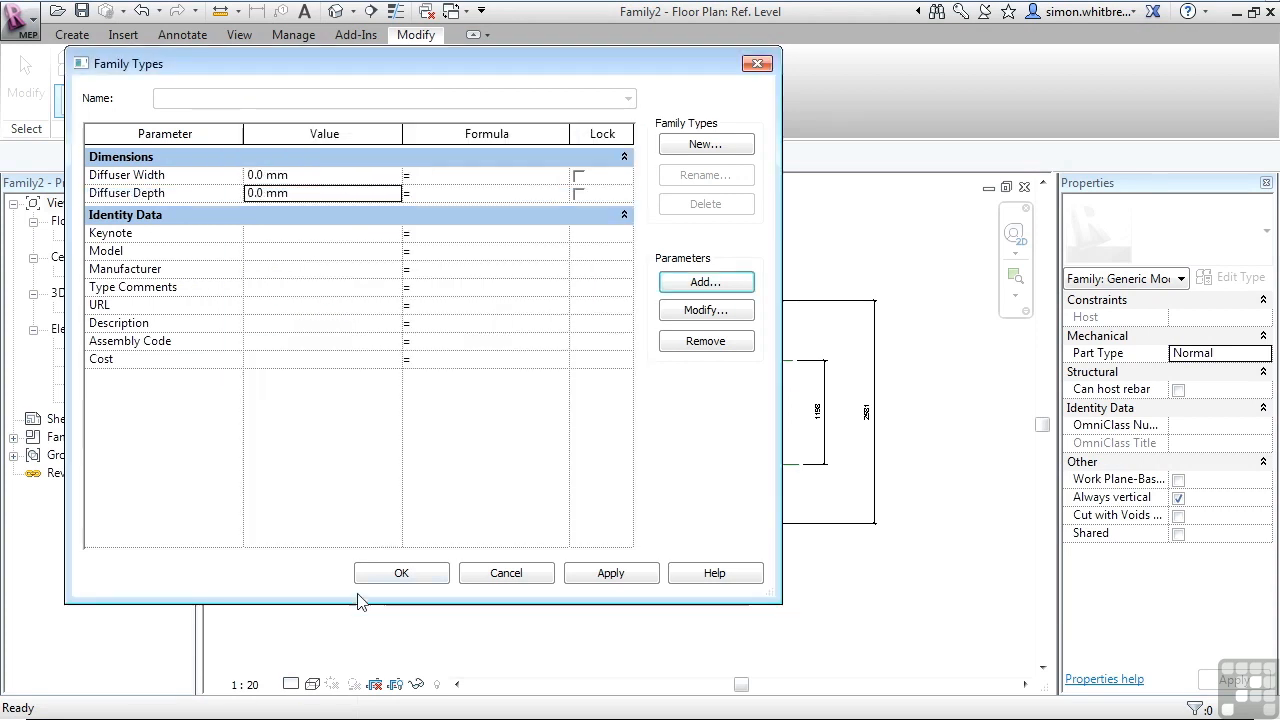
left_click(400, 575)
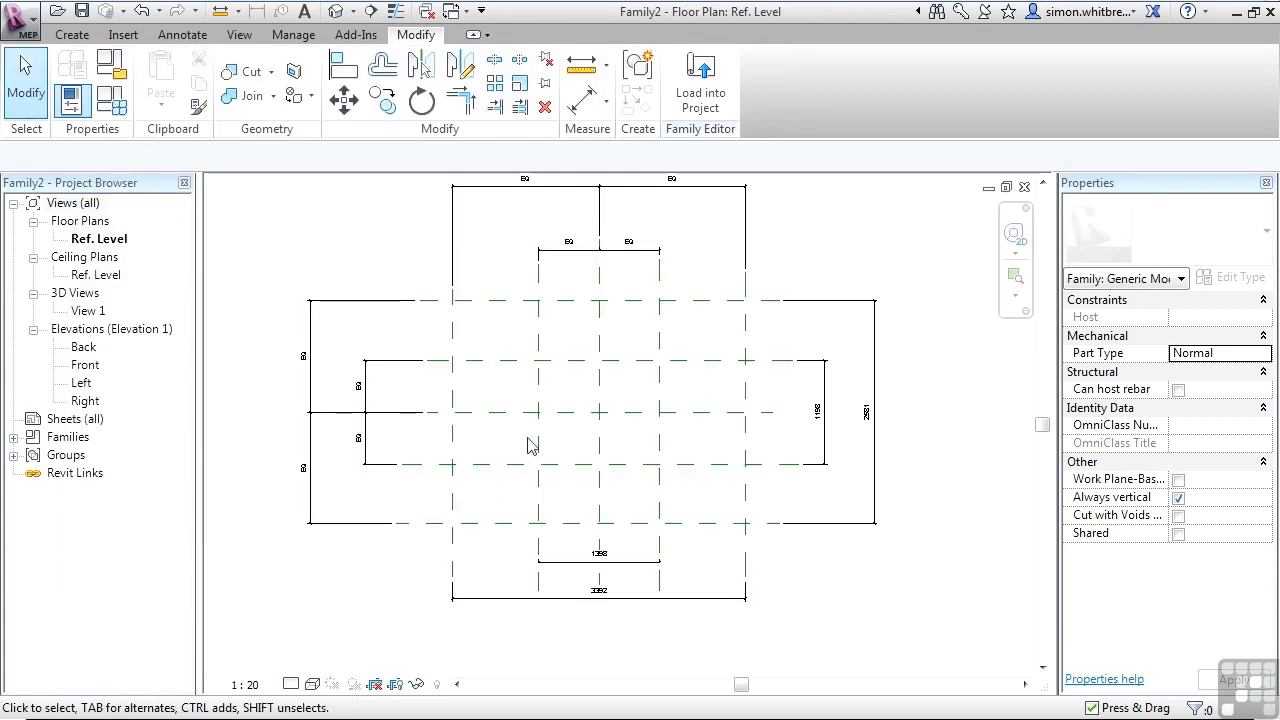
Set Diffuser Width and Diffuser Depth to 500 mm in Family Types.
left_click(111, 101)
left_click(324, 177)
type("50")
left_click(321, 193)
type("50")
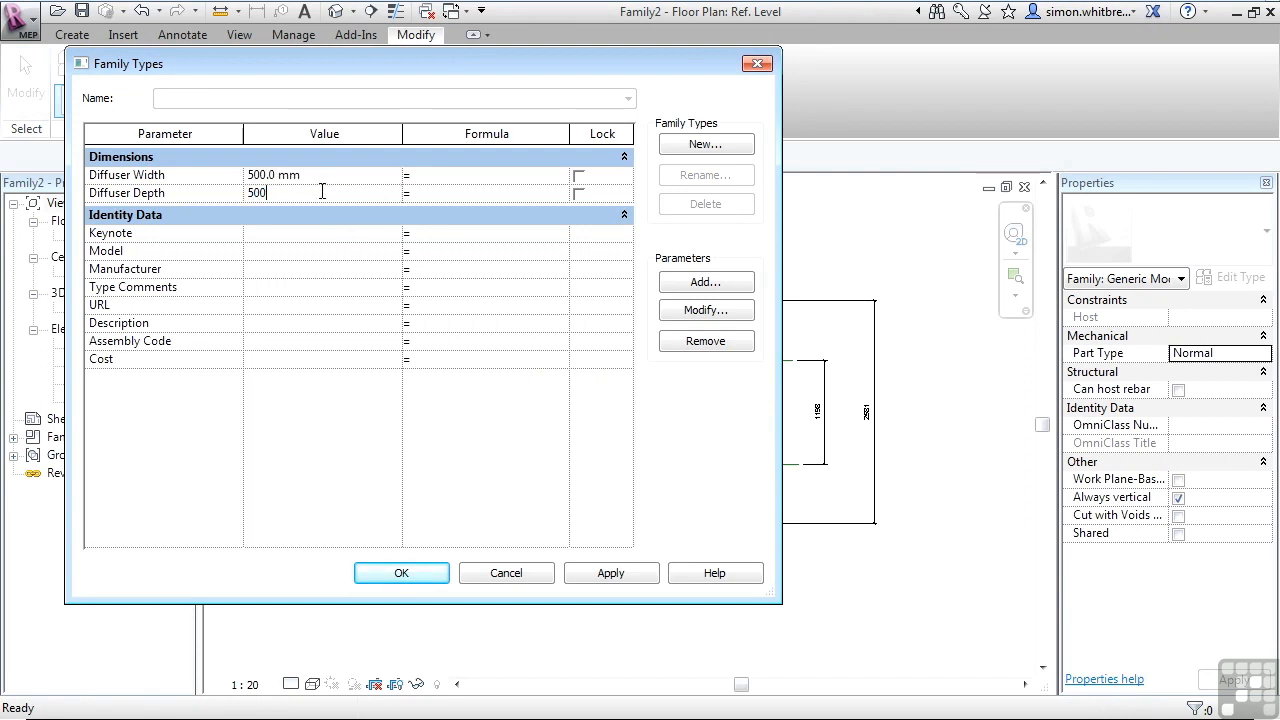
type("0")
left_click(387, 578)
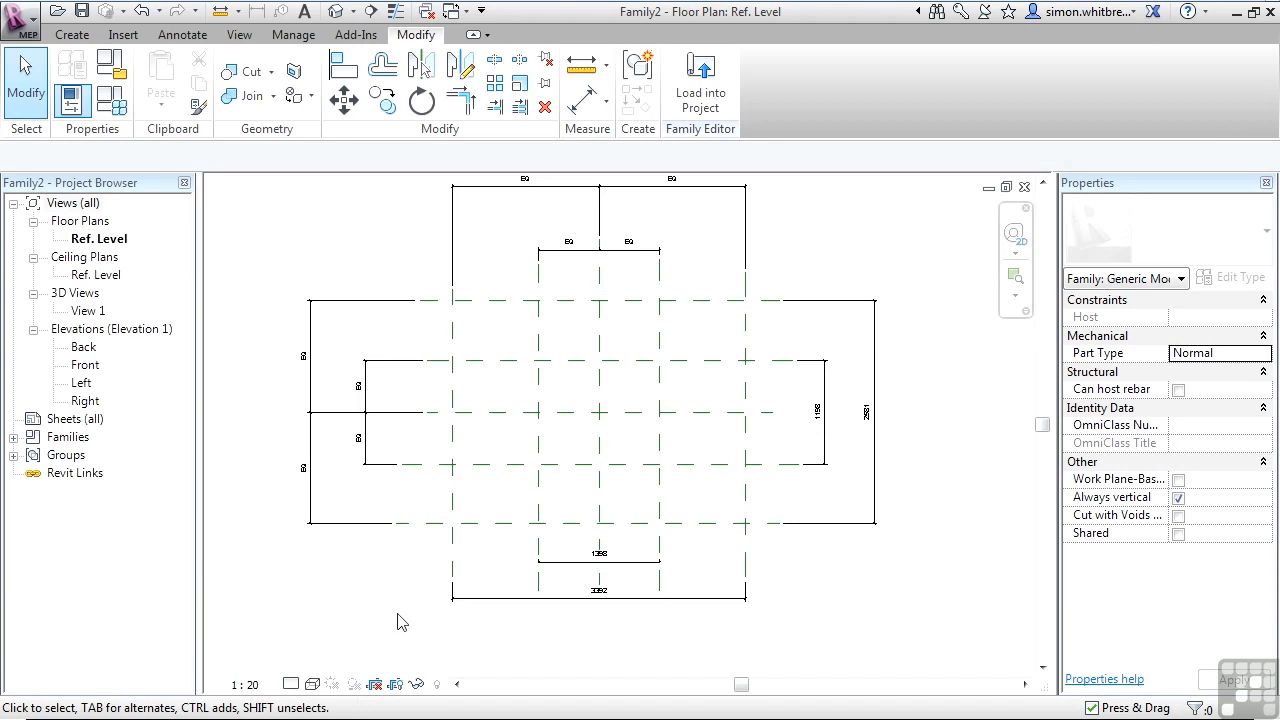
Label the overall dimension between the outer vertical planes with the Diffuser Width parameter.
left_click(509, 598)
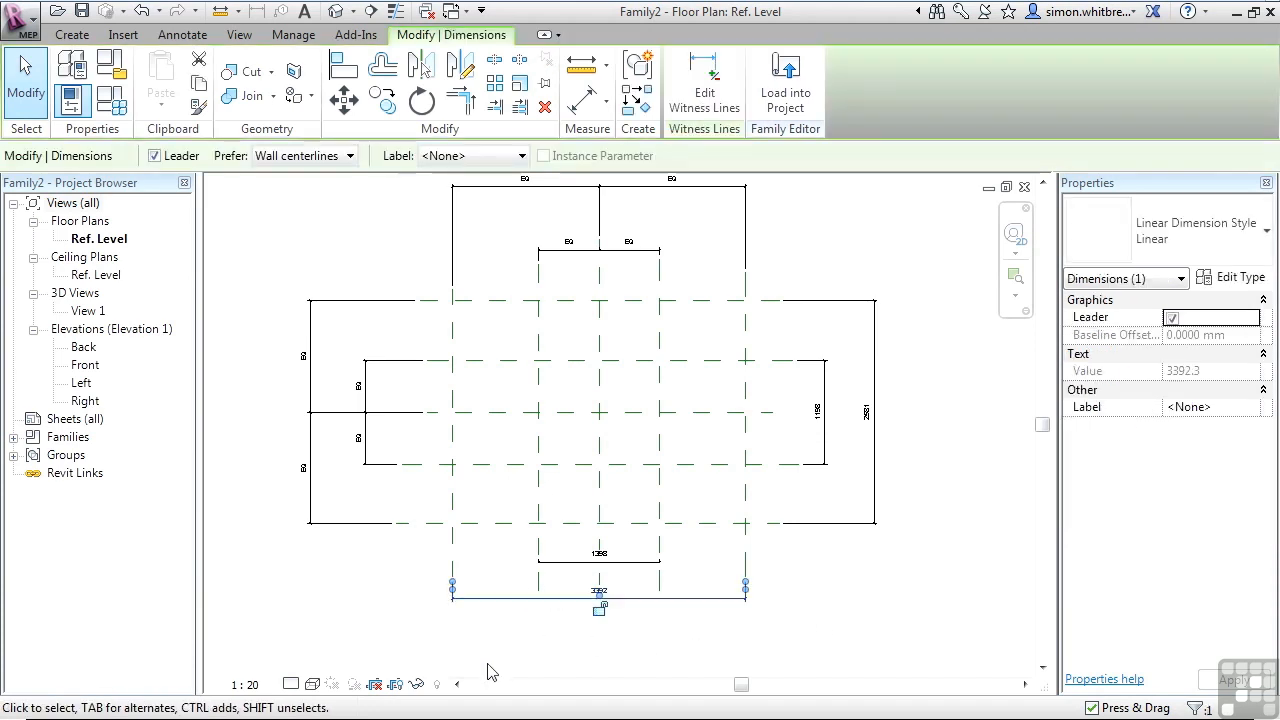
left_click(489, 158)
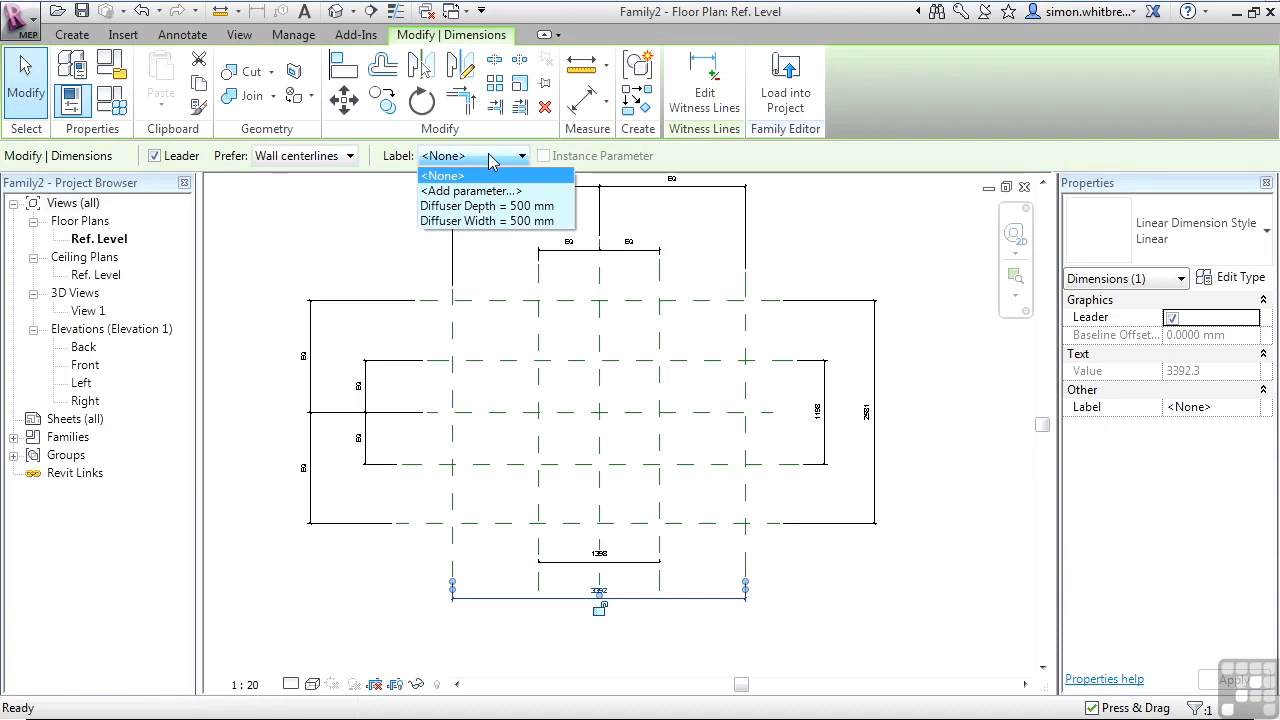
left_click(430, 220)
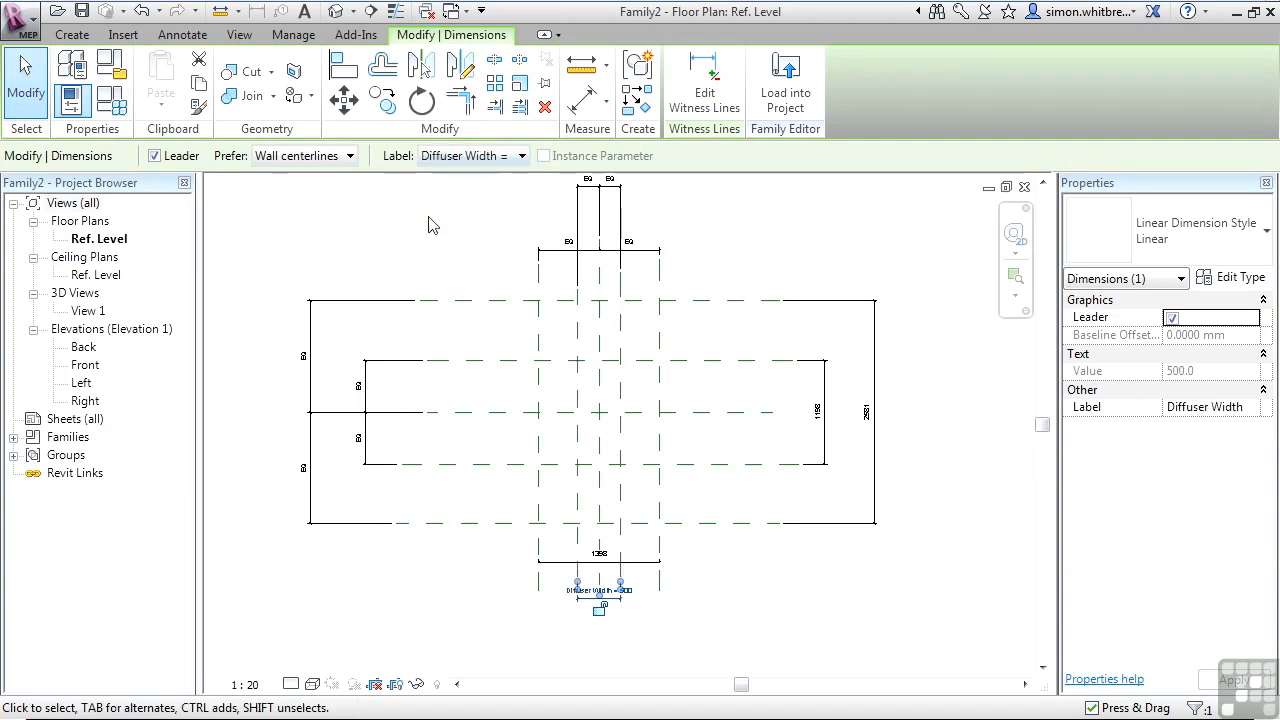
Label the overall dimension between the outer horizontal planes with the Diffuser Depth parameter.
left_click(874, 440)
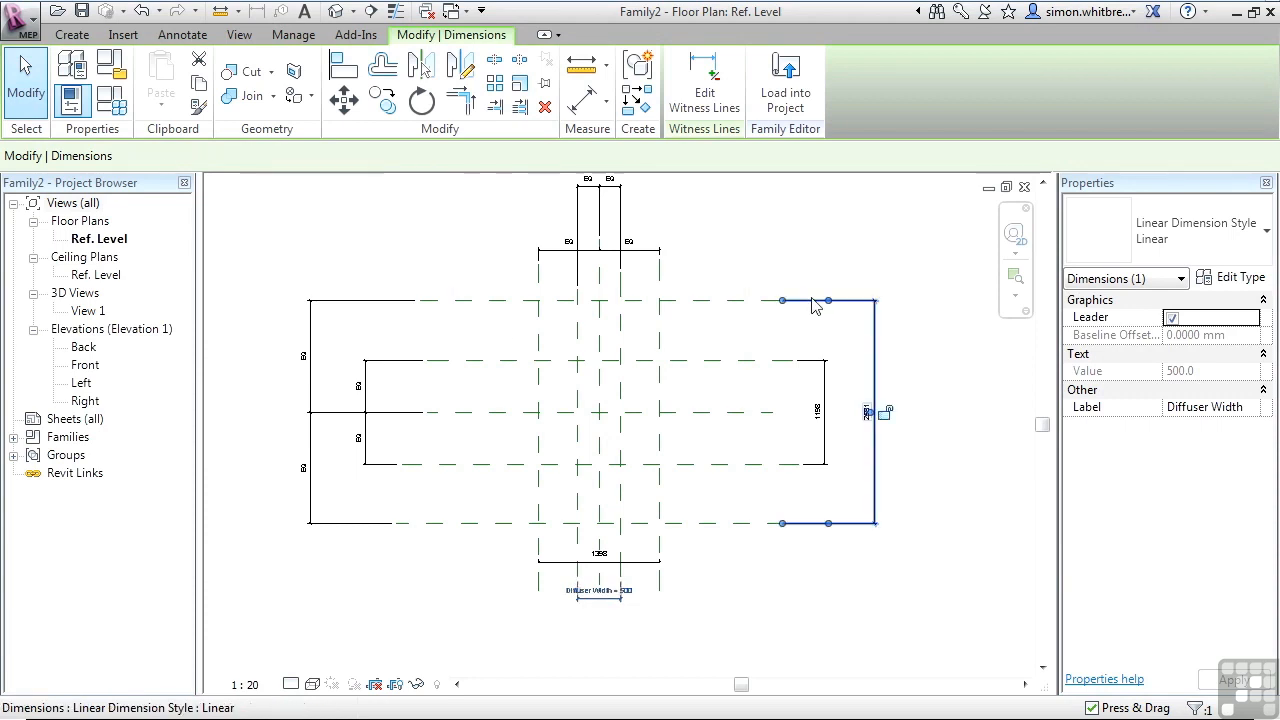
left_click(476, 156)
left_click(474, 201)
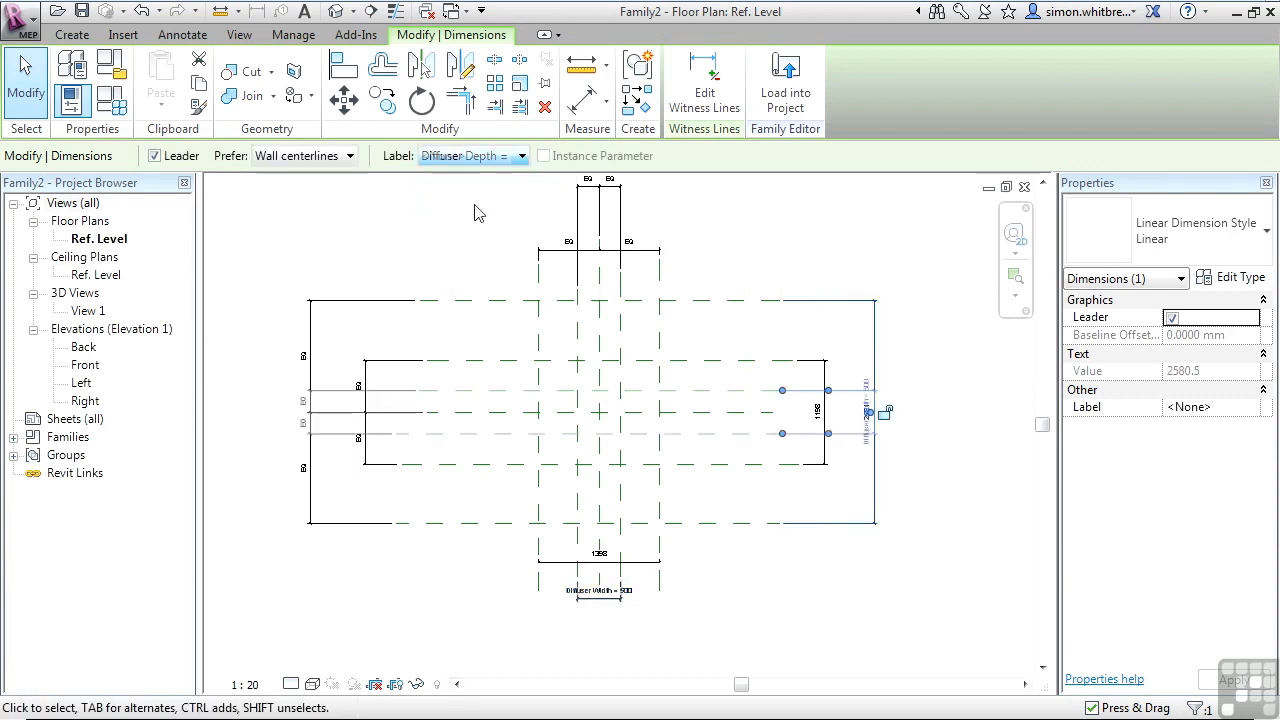
Open Family Types and add a type parameter named Neck Width with HVAC discipline and Duct Size type.
left_click(114, 110)
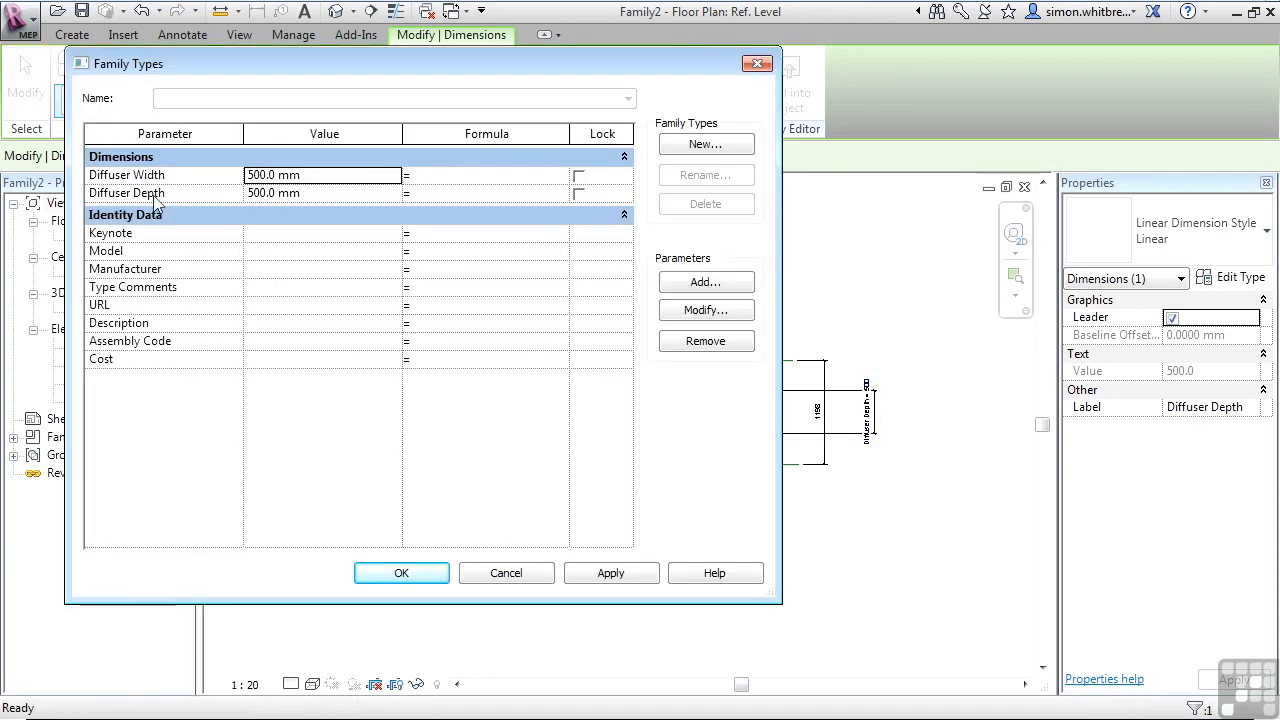
left_click(705, 282)
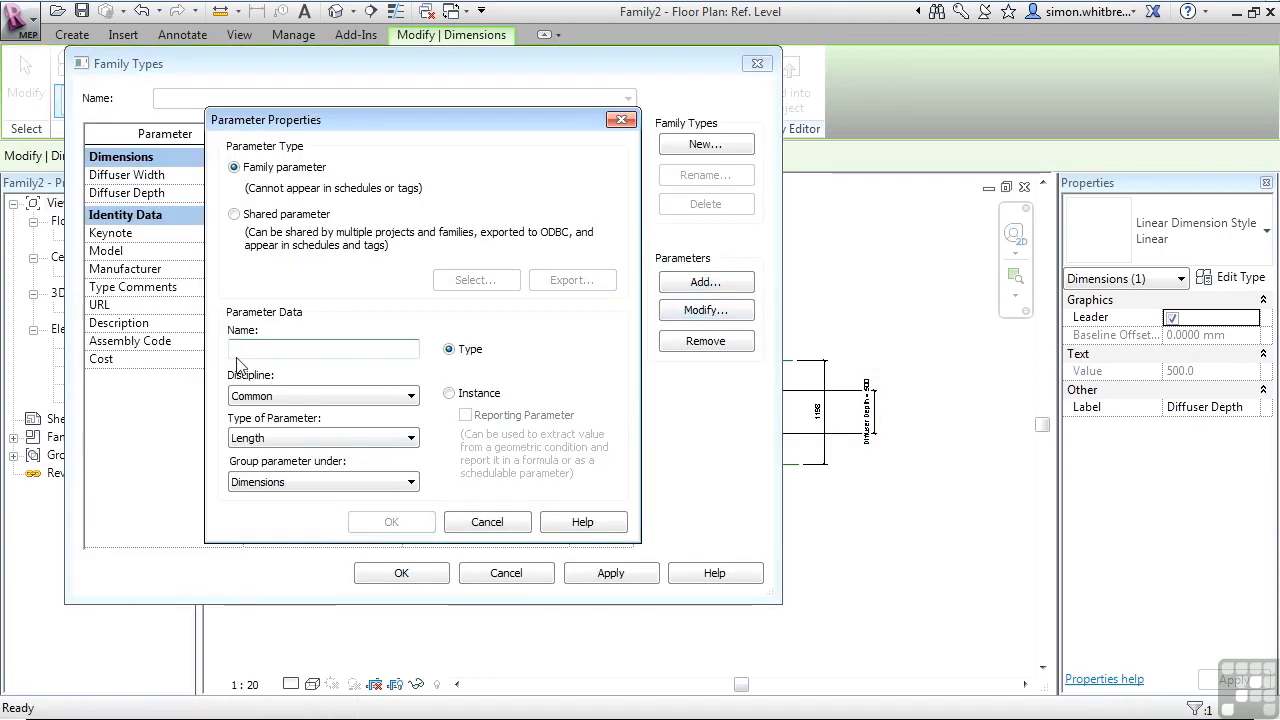
type("Neck Width")
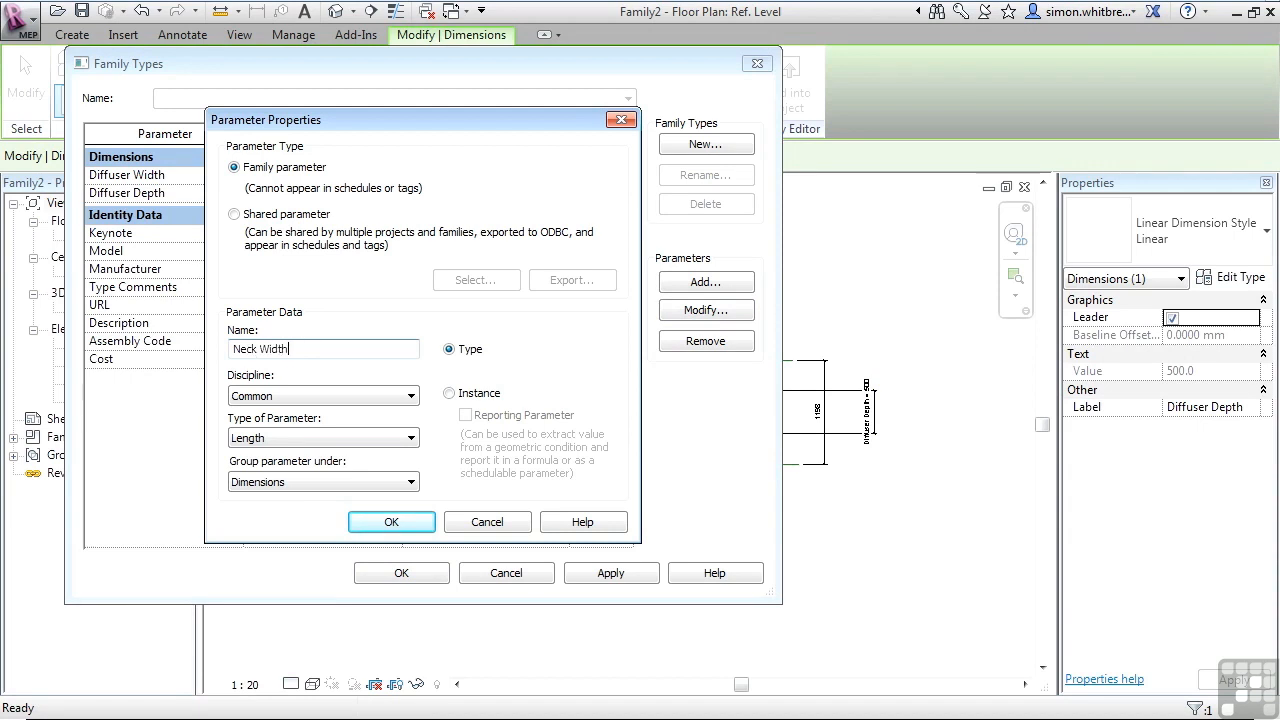
left_click(280, 402)
left_click(265, 423)
left_click(263, 437)
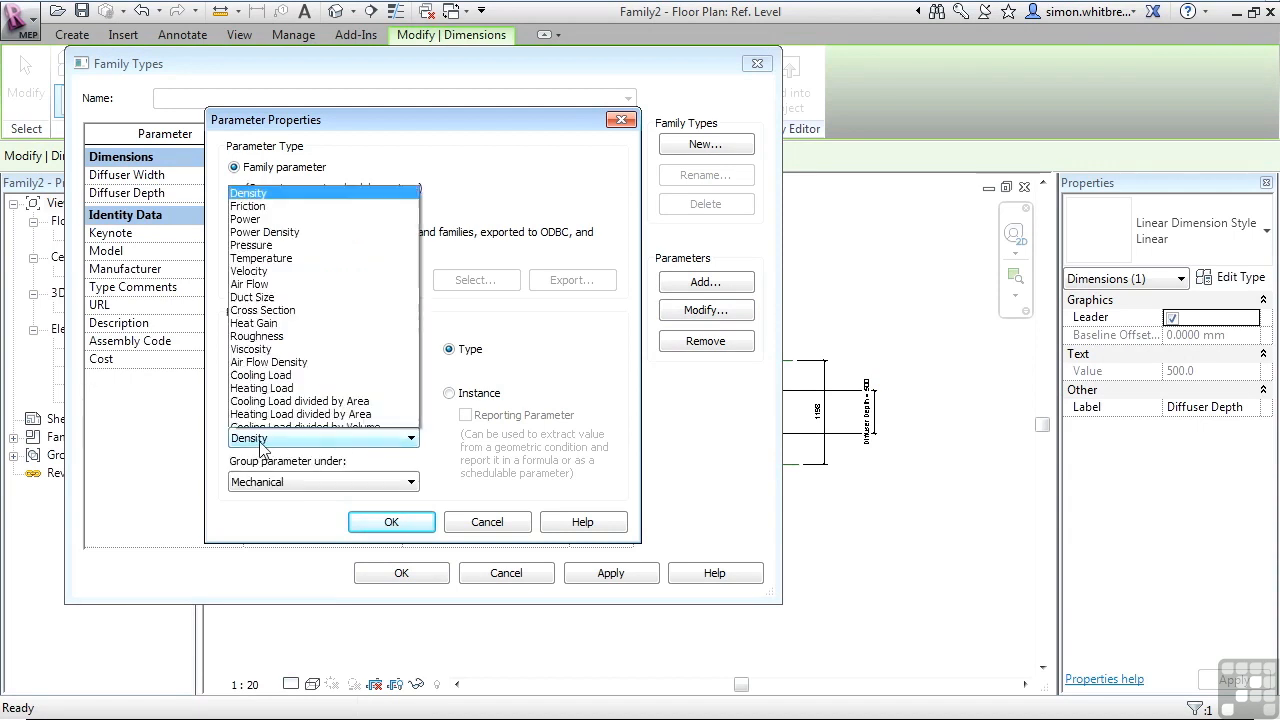
left_click(253, 173)
left_click(391, 522)
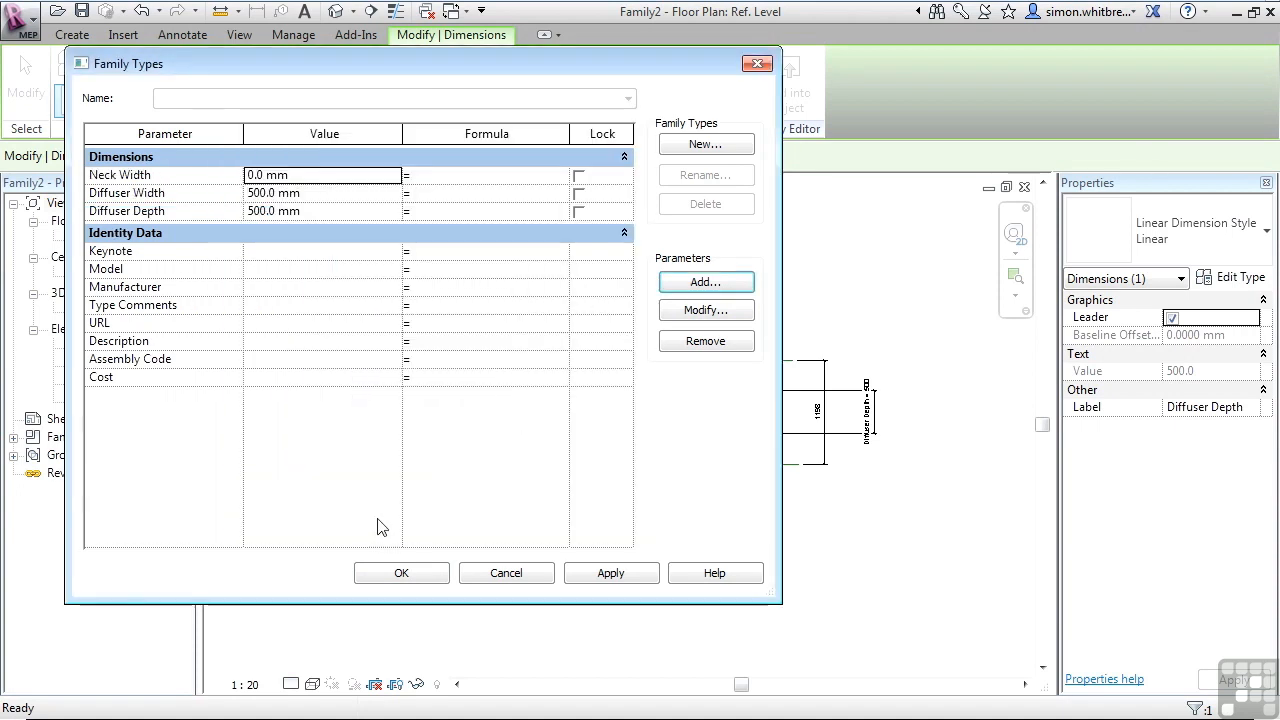
Add a type parameter named Neck Depth with HVAC discipline and Duct Size type.
left_click(705, 282)
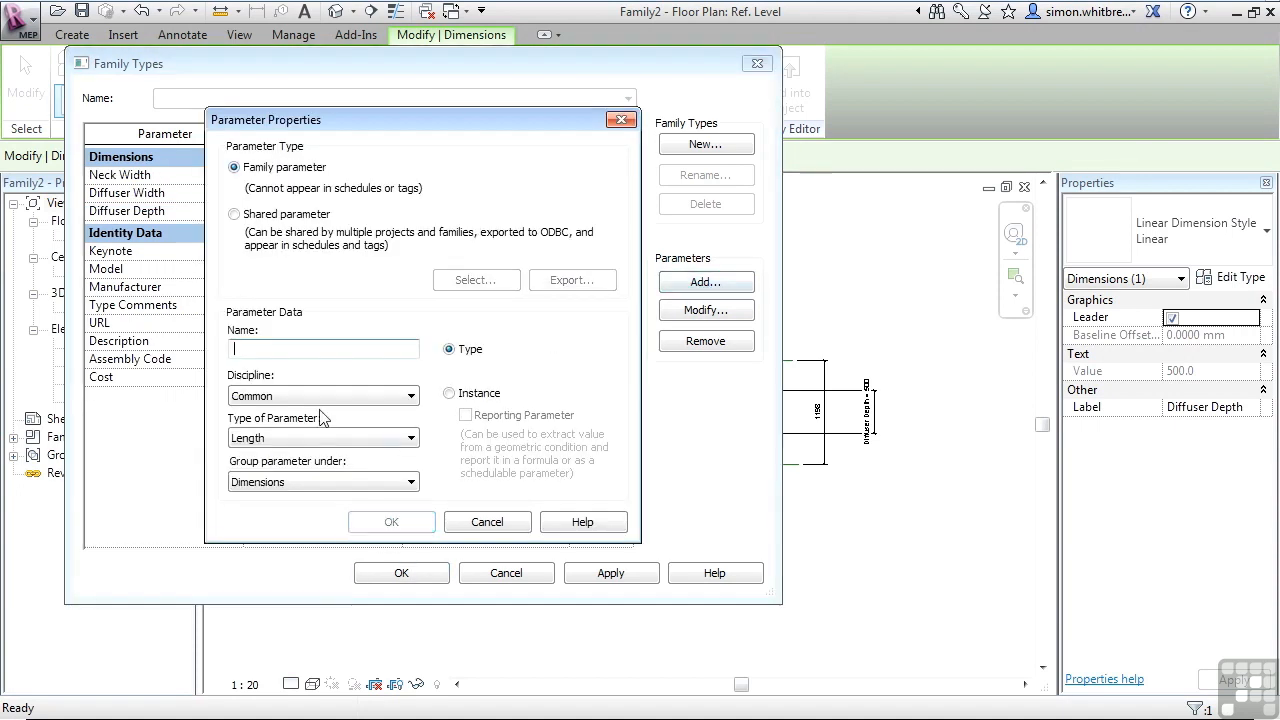
type("Neck Depth")
left_click(265, 396)
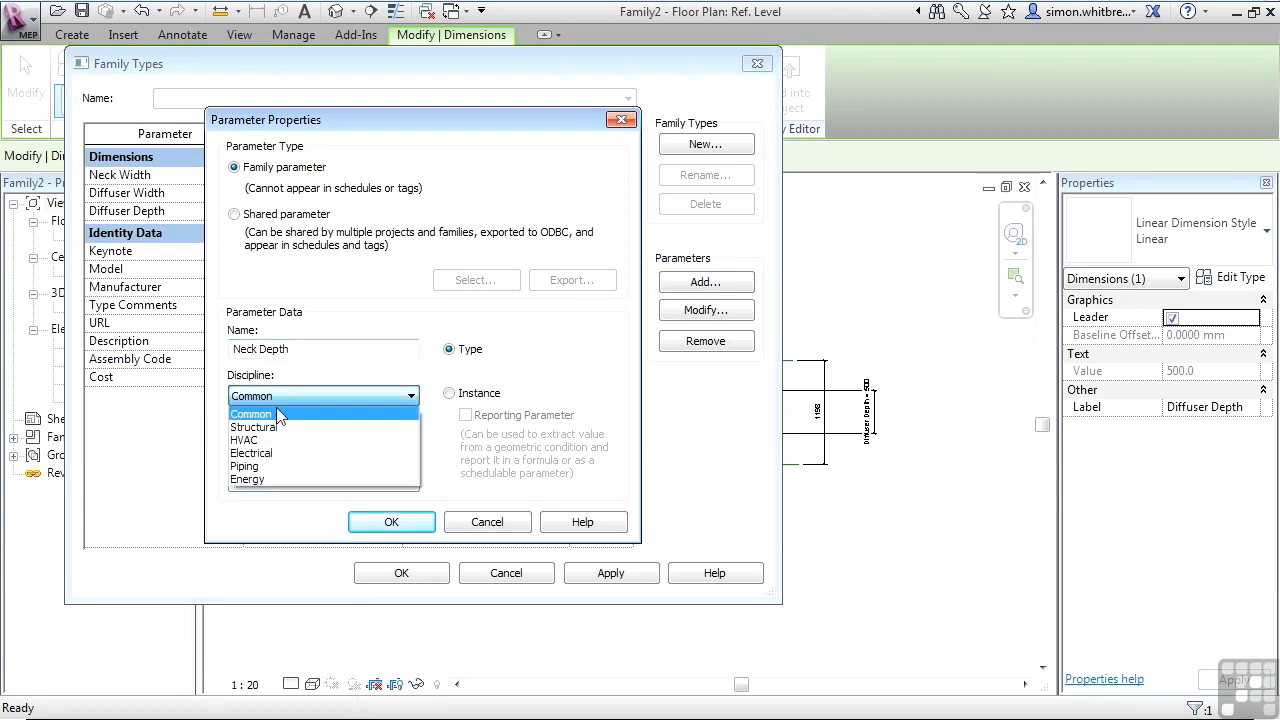
left_click(258, 435)
left_click(258, 437)
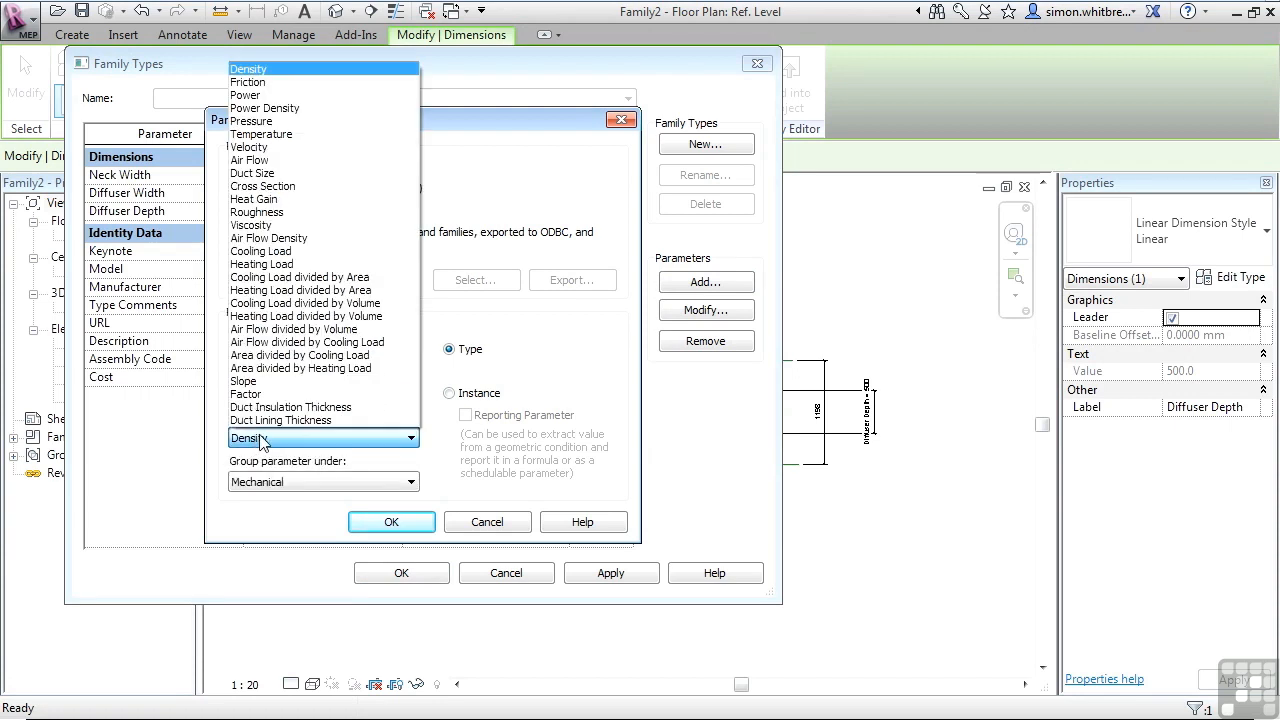
left_click(268, 177)
left_click(391, 521)
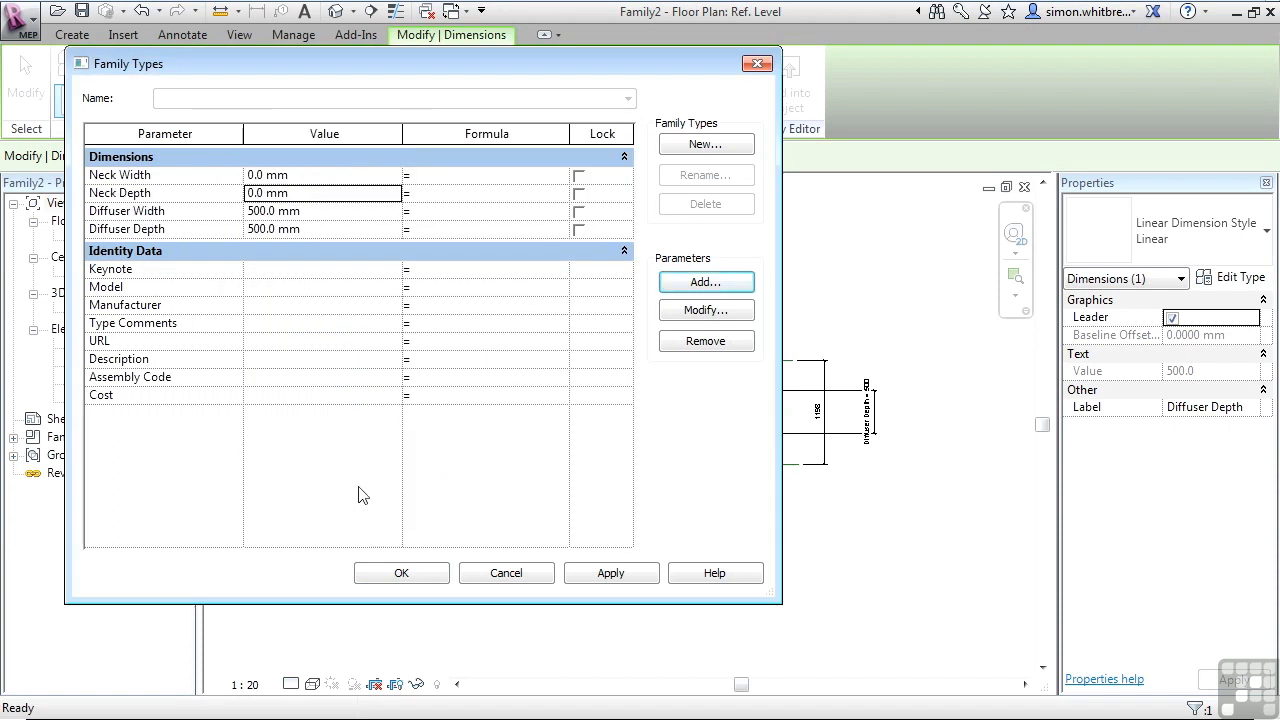
Set Neck Width and Neck Depth to 250 mm and close Family Types.
left_click(307, 174)
type("250")
left_click(311, 193)
type("250")
left_click(401, 573)
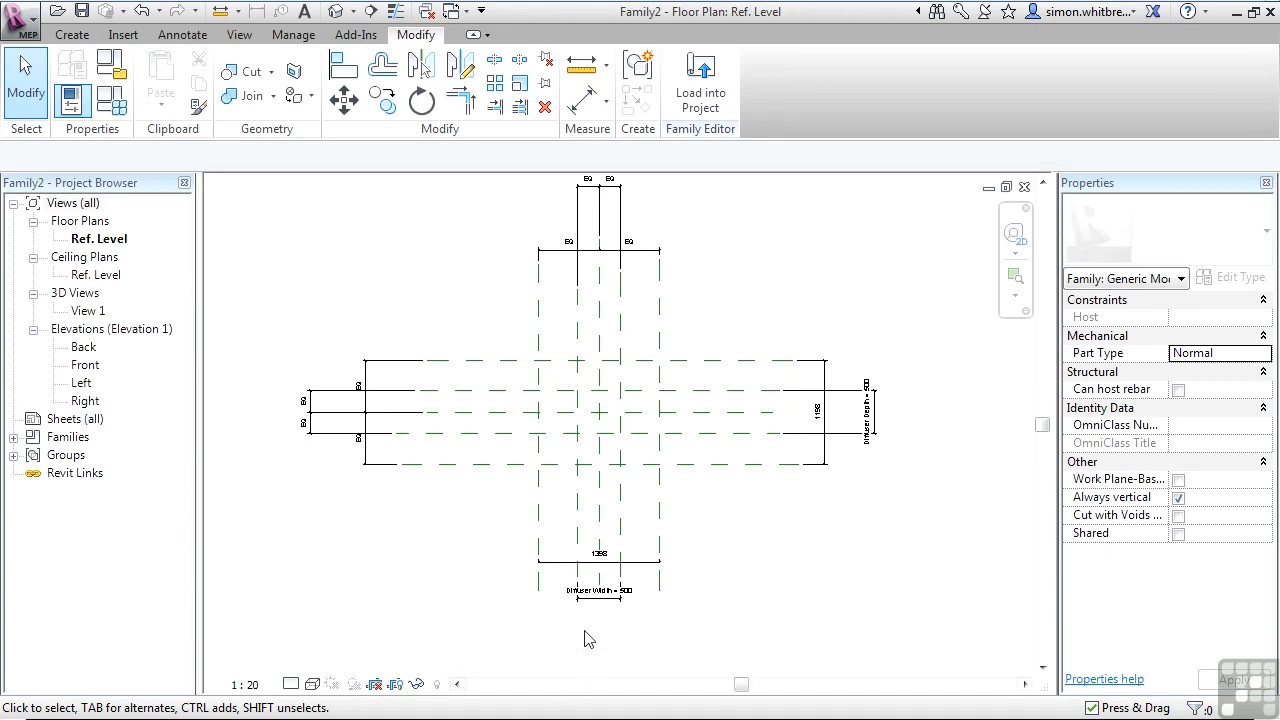
Label the inner horizontal dimension near the bottom of the plan with the Neck Width parameter.
left_click(598, 564)
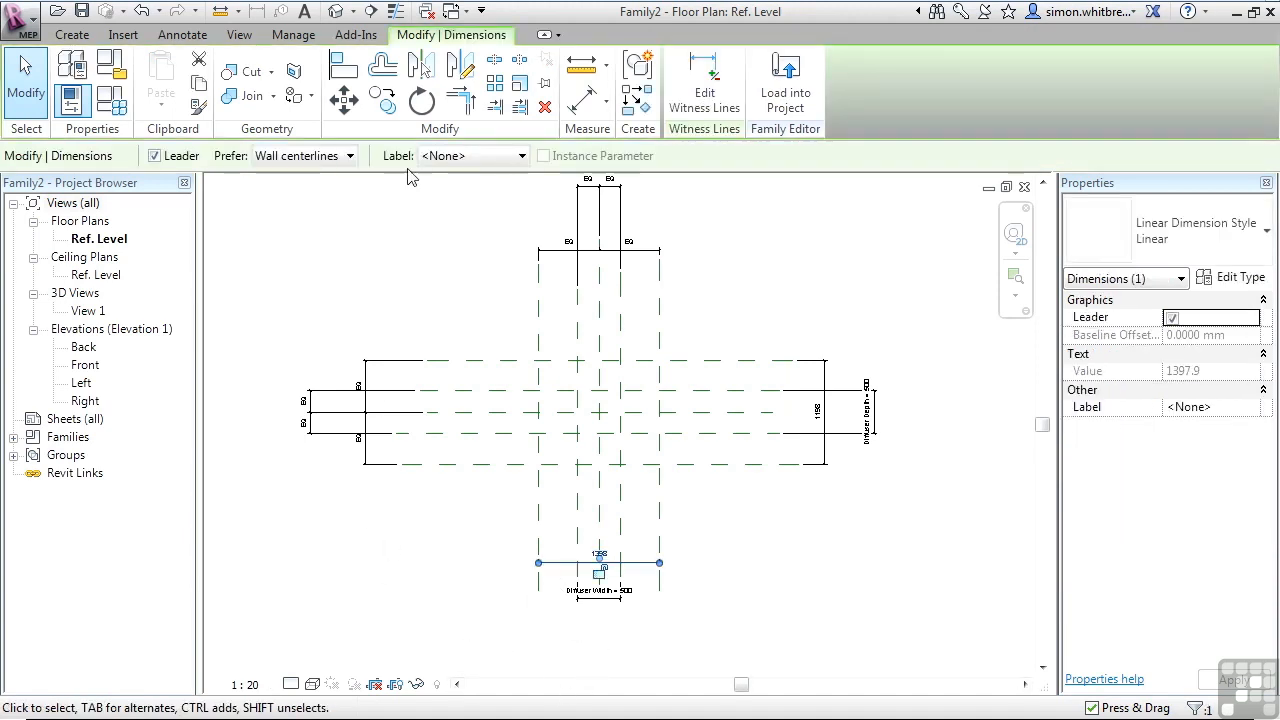
left_click(448, 162)
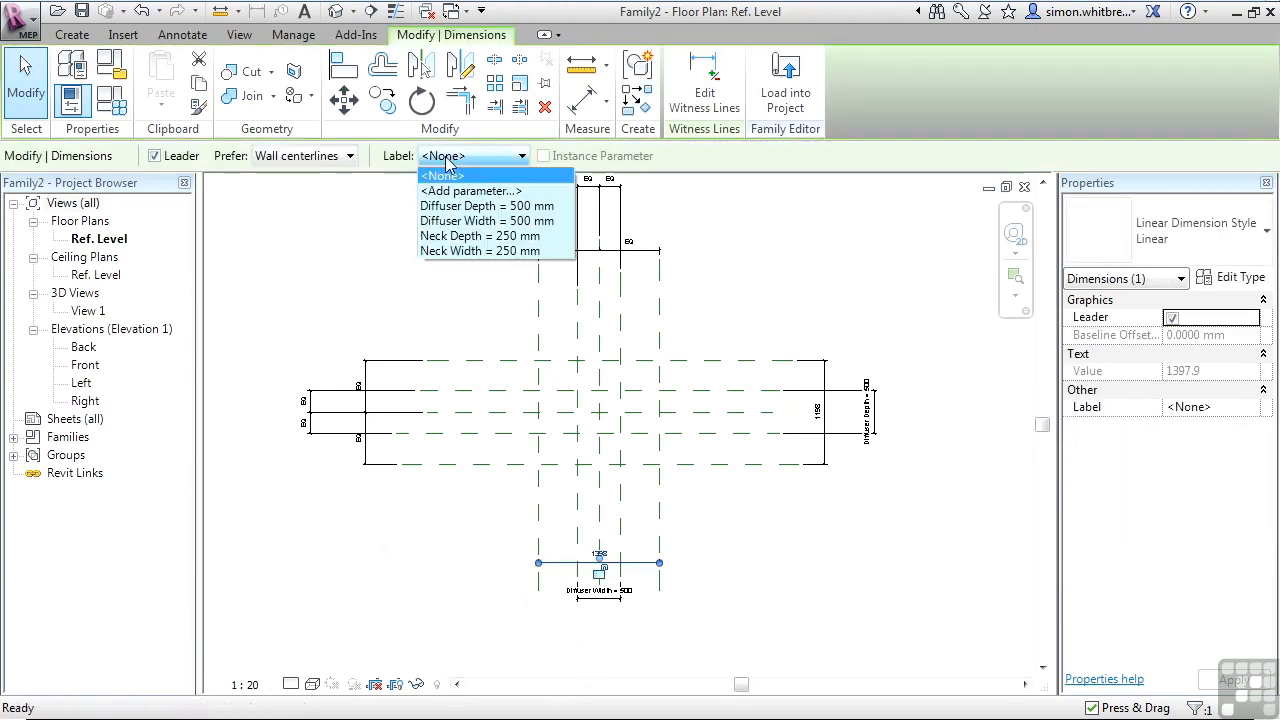
left_click(435, 252)
Label the inner vertical dimension on the right of the plan with the Neck Depth parameter.
left_click(818, 412)
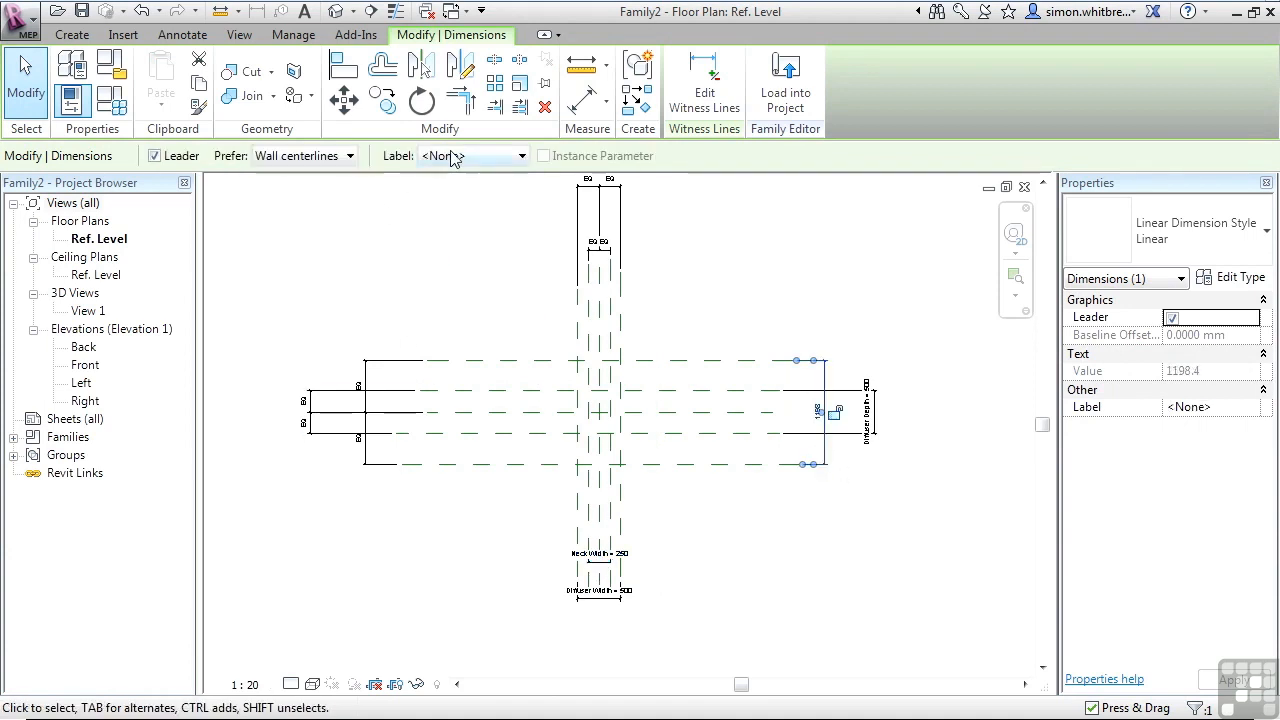
left_click(452, 158)
left_click(446, 246)
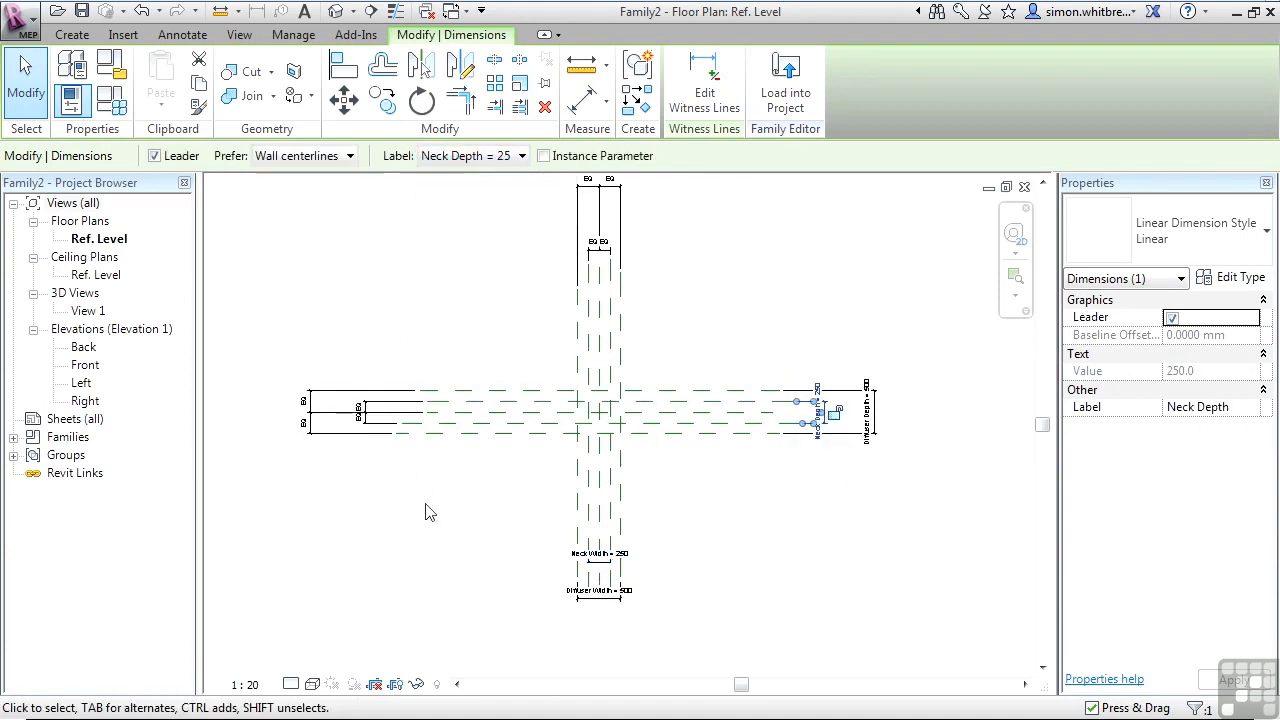
In the Front elevation, name the left vertical reference plane of the neck "Left".
double_click(82, 366)
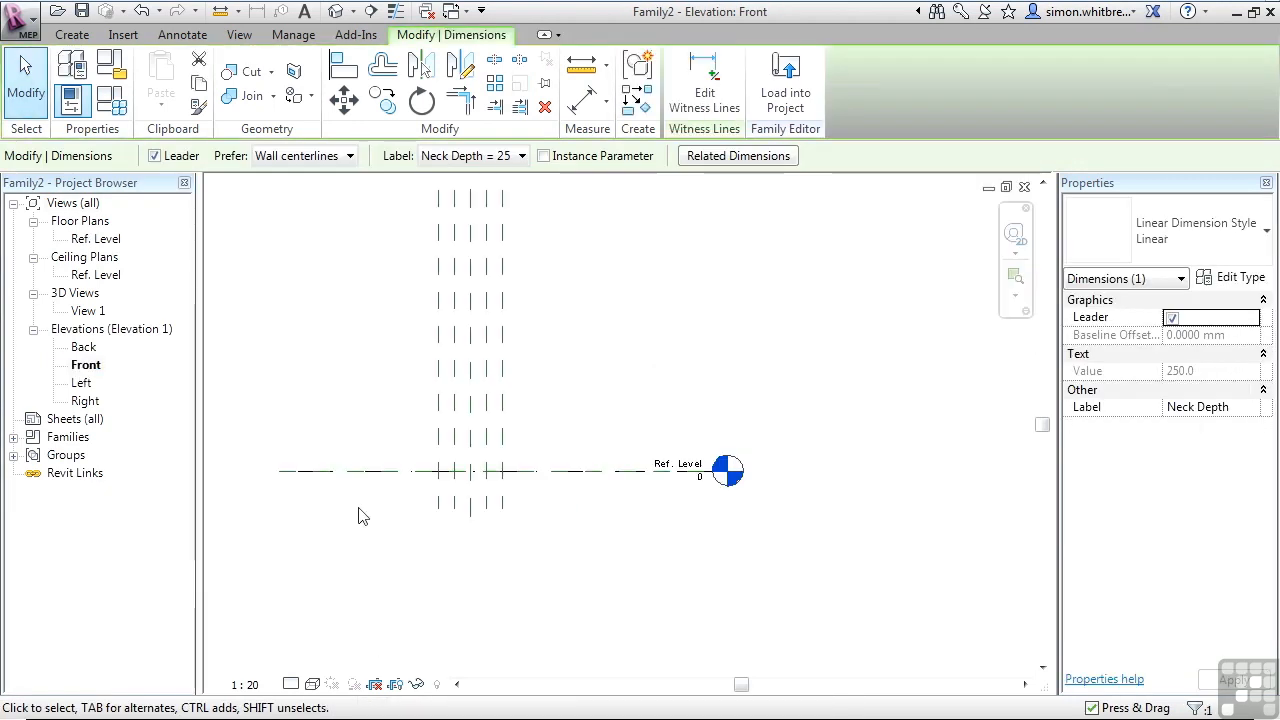
scroll(380, 505, "up", 1)
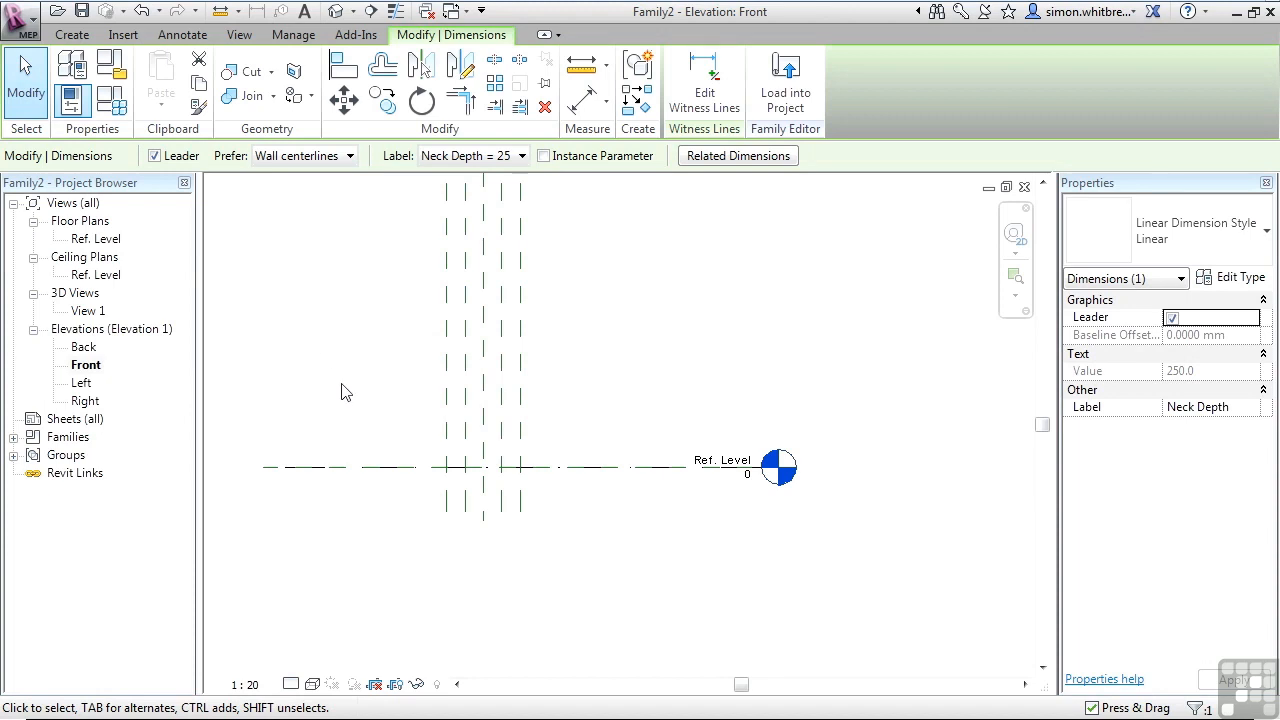
left_click(484, 365)
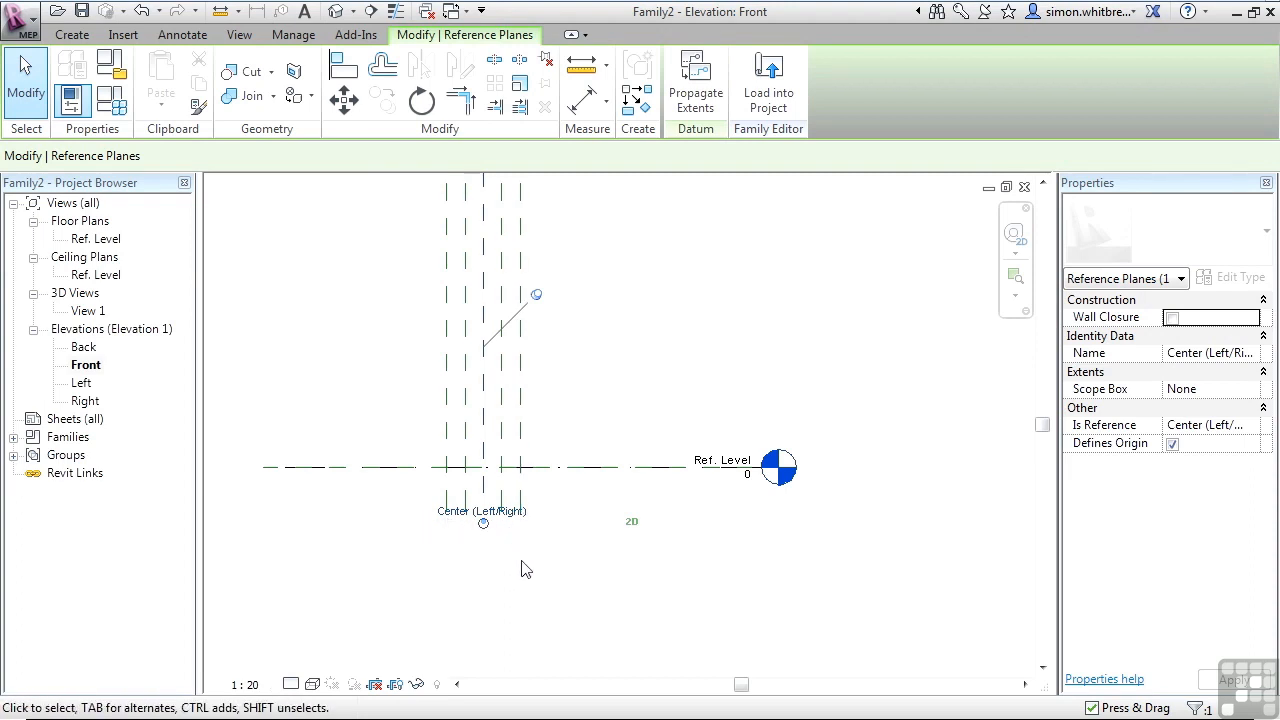
double_click(95, 239)
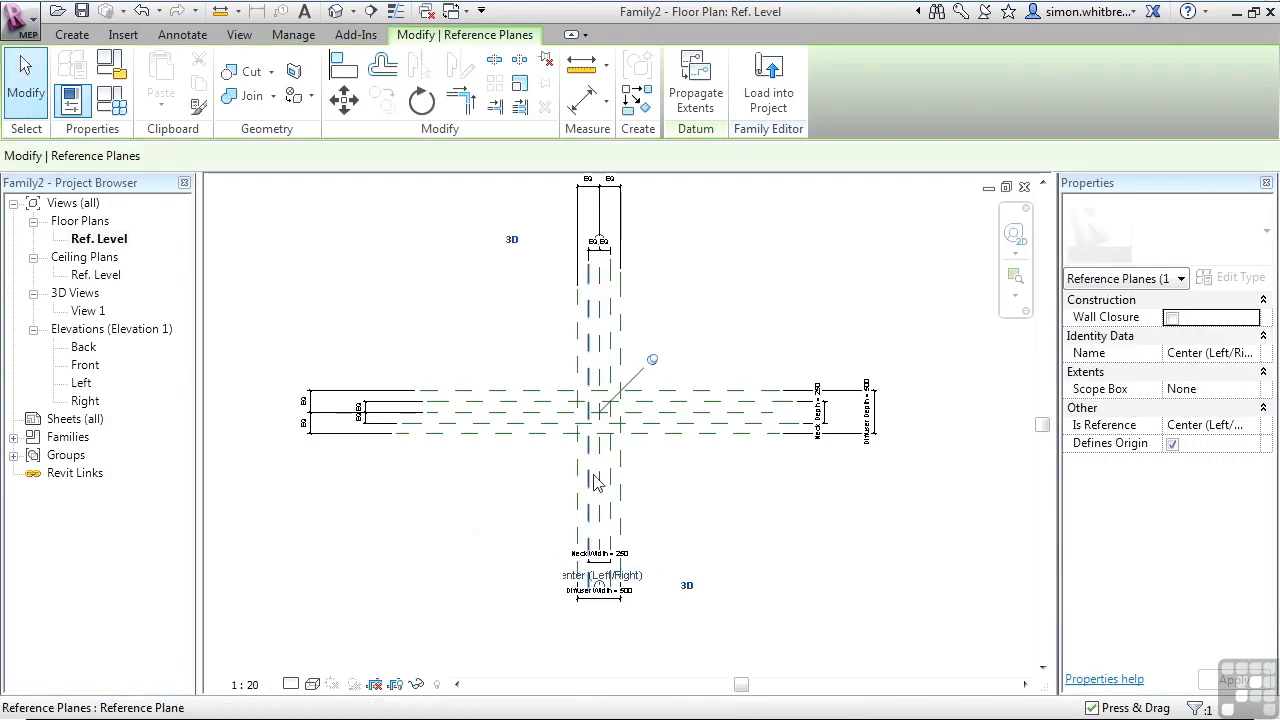
double_click(85, 365)
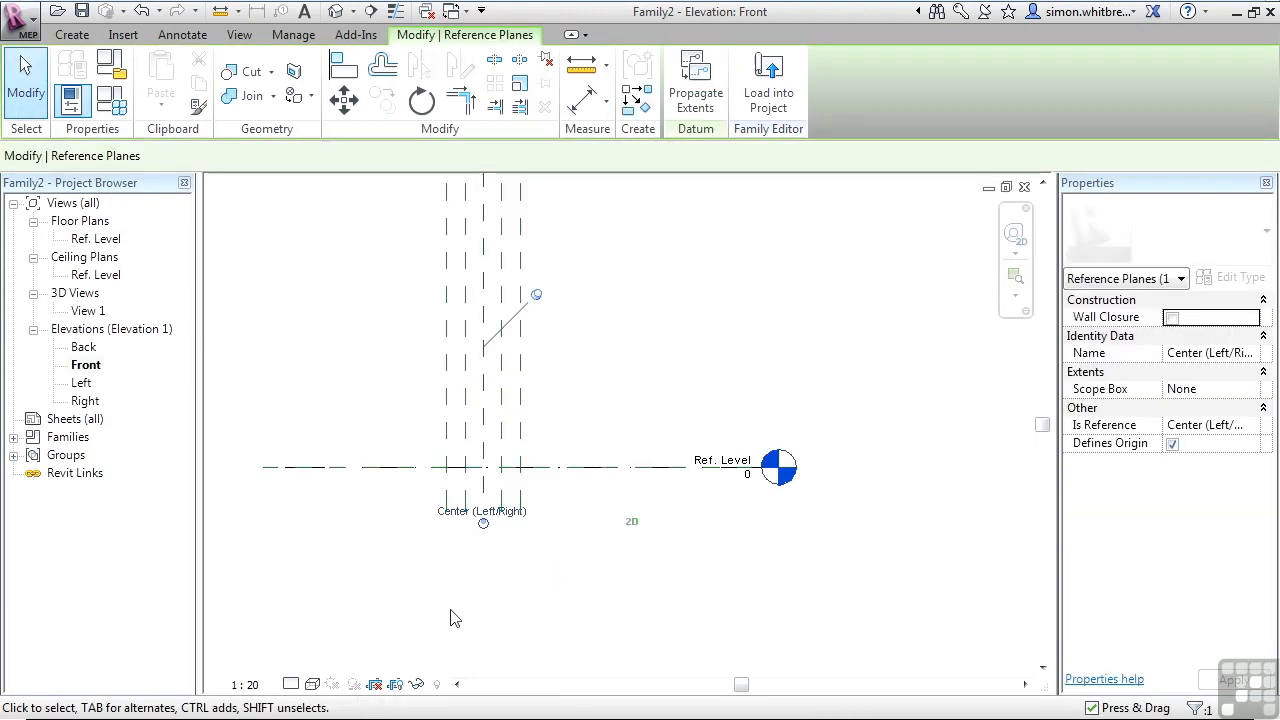
left_click(446, 385)
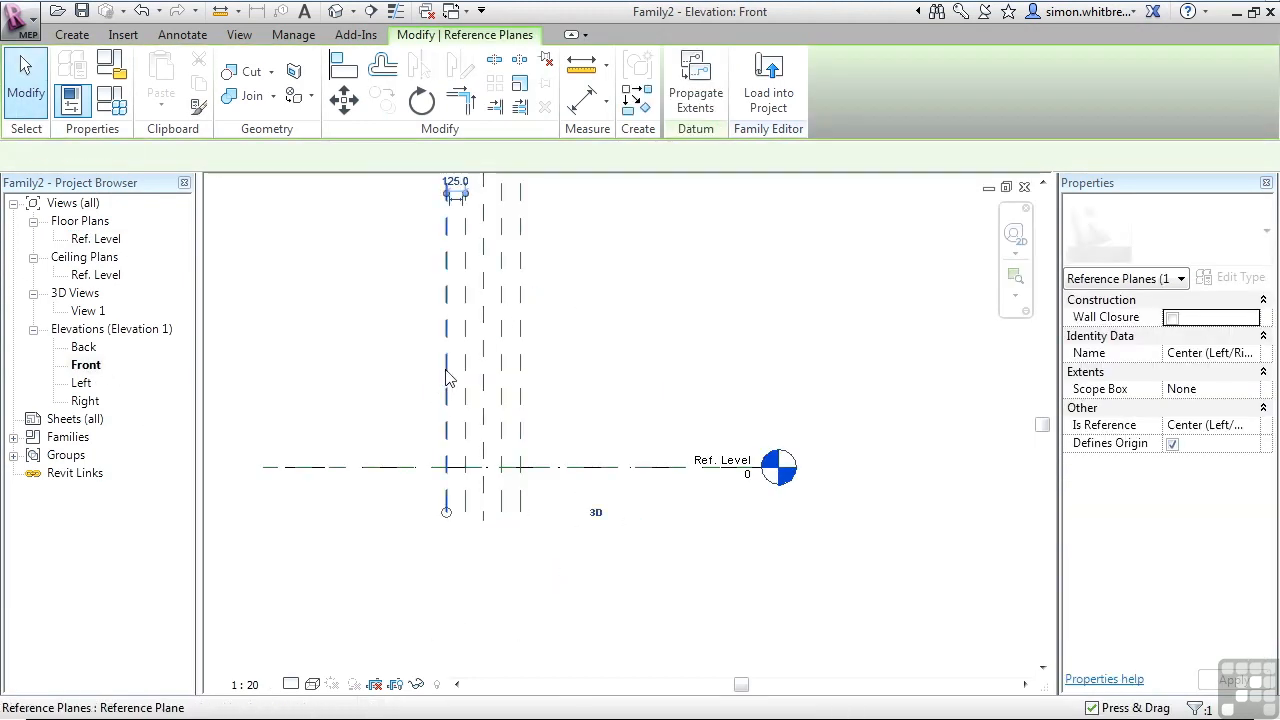
left_click(1184, 352)
type("Left")
left_click(1230, 680)
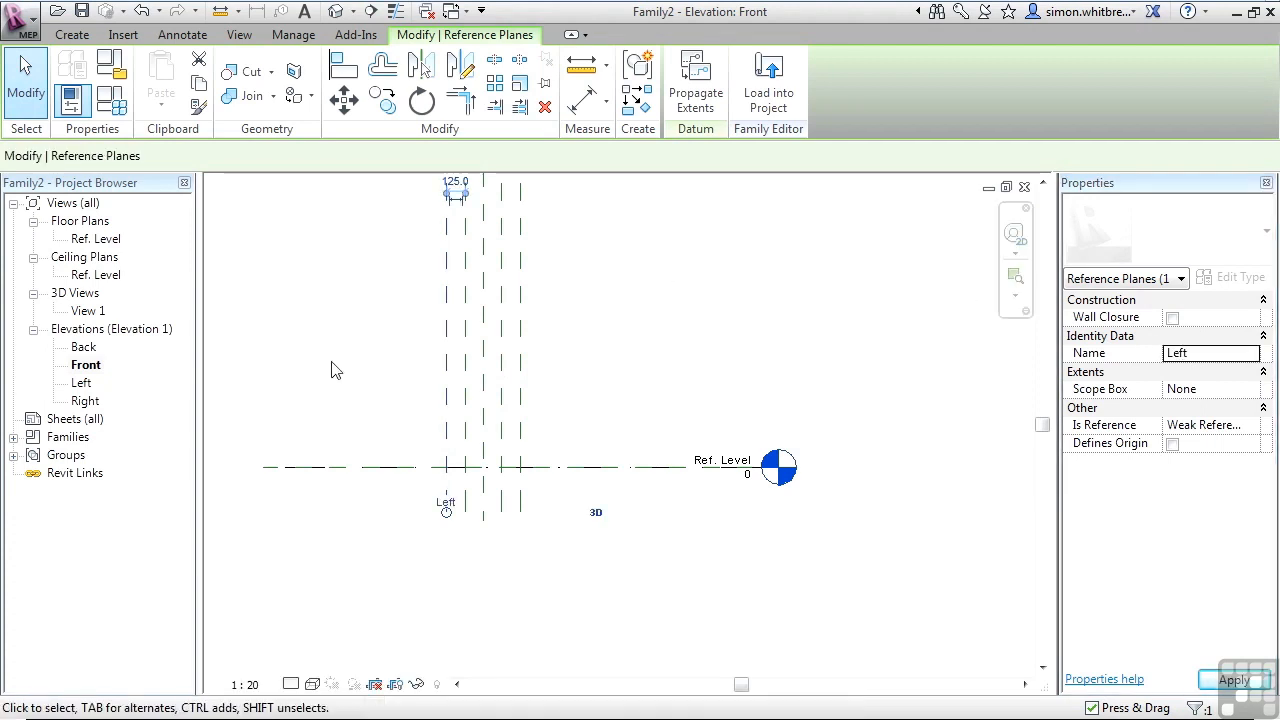
Name the right vertical reference plane of the neck "Right".
left_click(521, 397)
left_click(1205, 353)
type("Right")
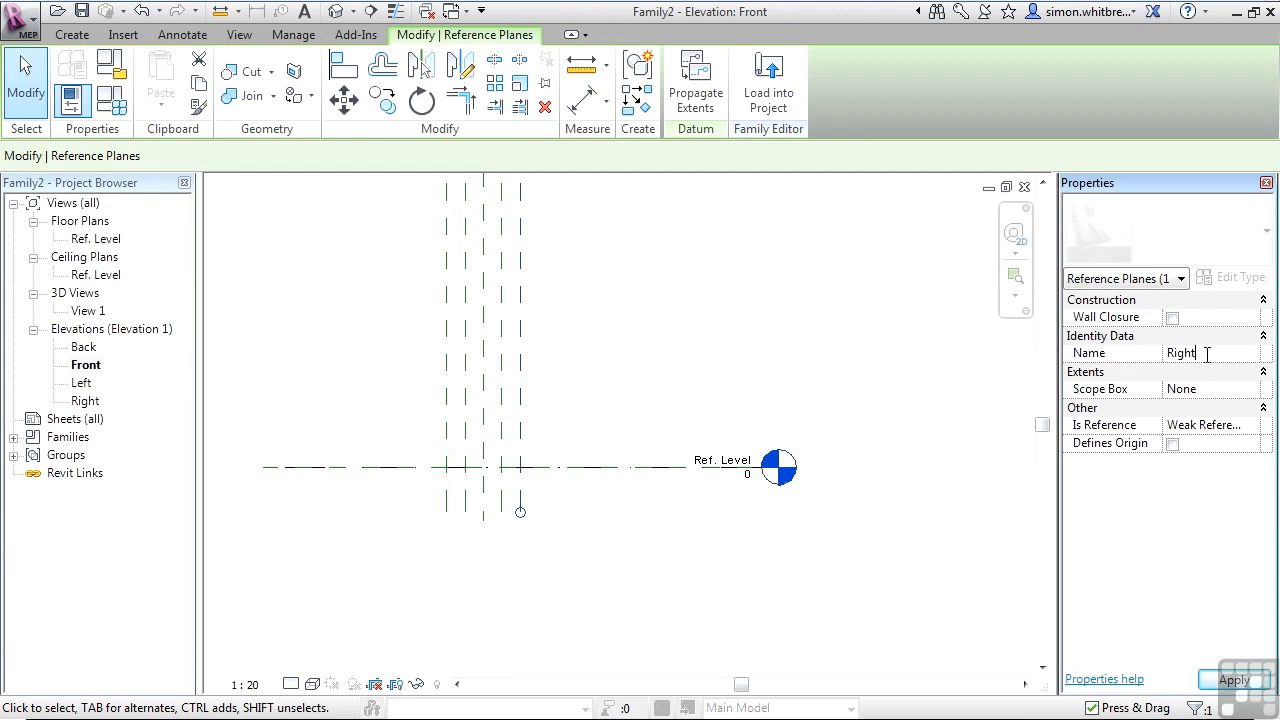
key("Return")
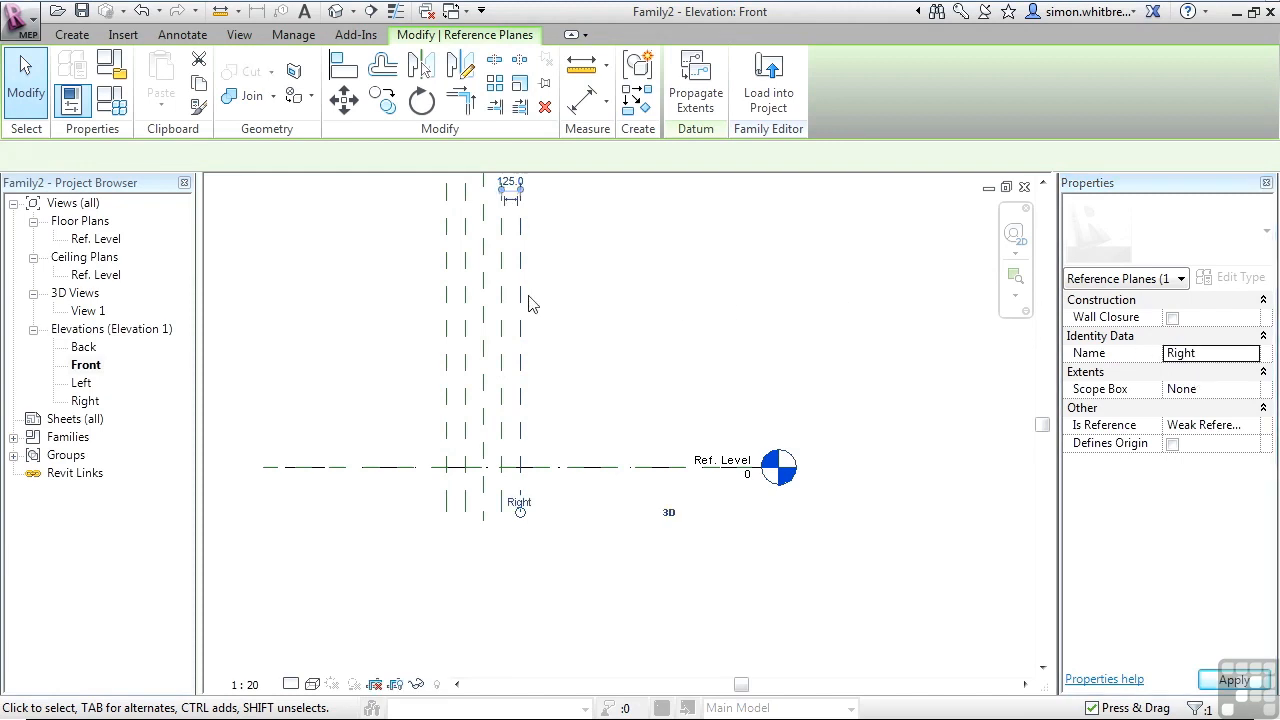
Draw two horizontal reference planes above Ref. Level in the Front elevation, about 150 mm apart.
left_click(70, 35)
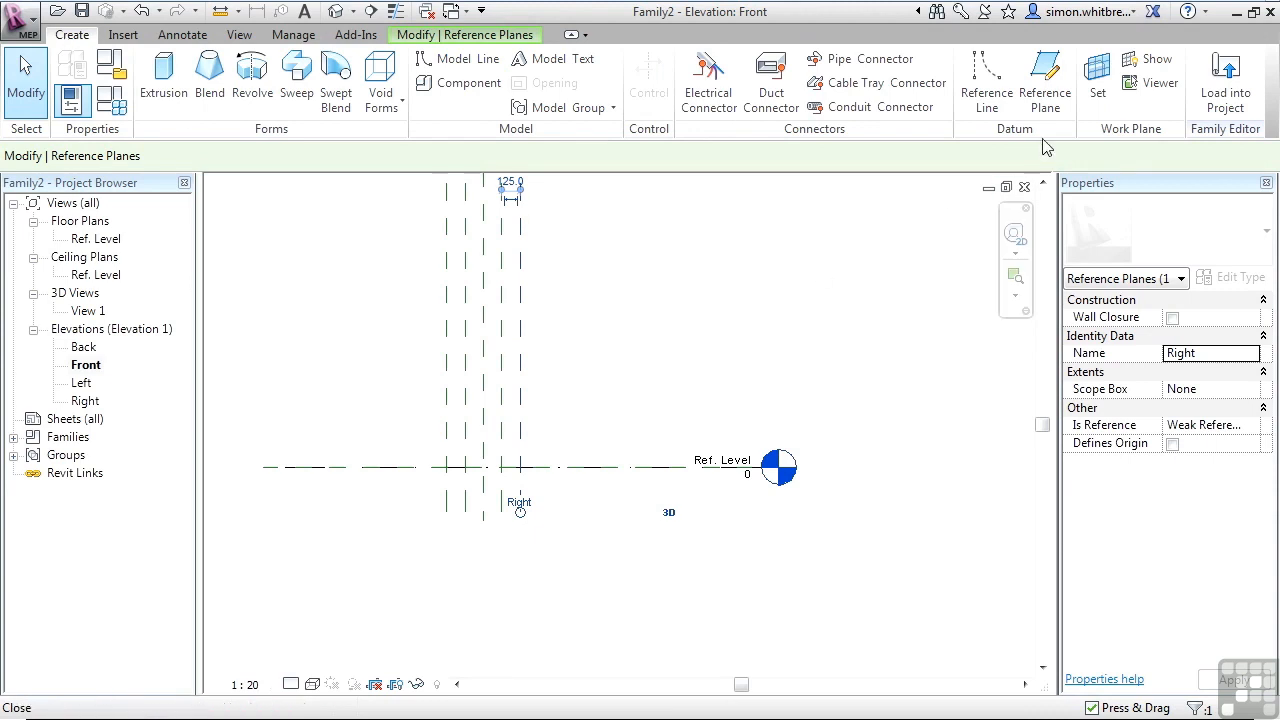
left_click(1045, 93)
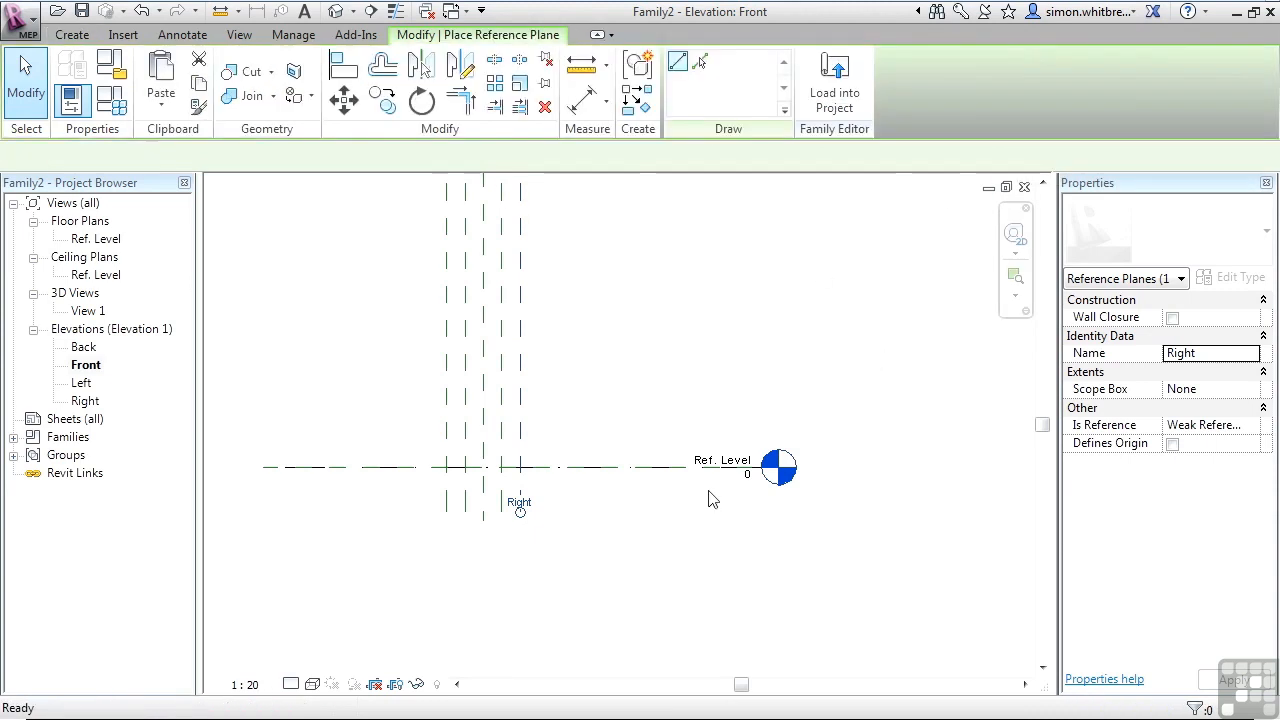
left_click(575, 446)
left_click(385, 444)
left_click(520, 423)
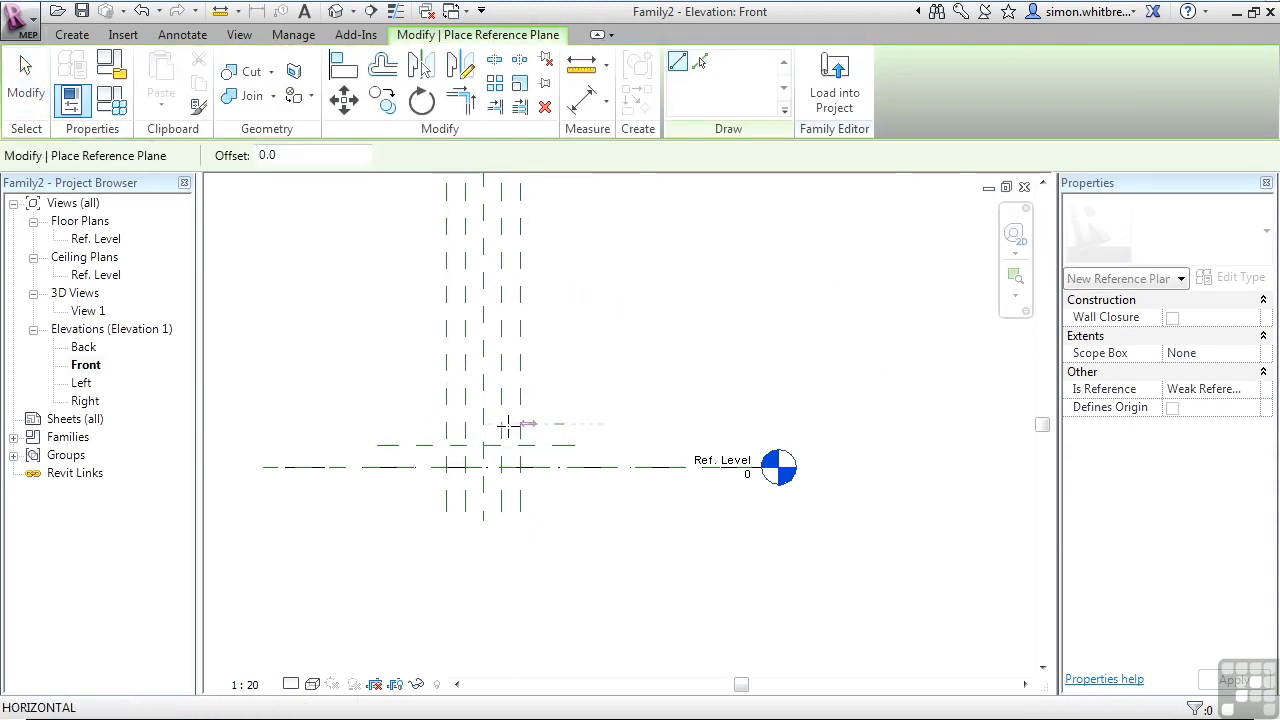
left_click(385, 423)
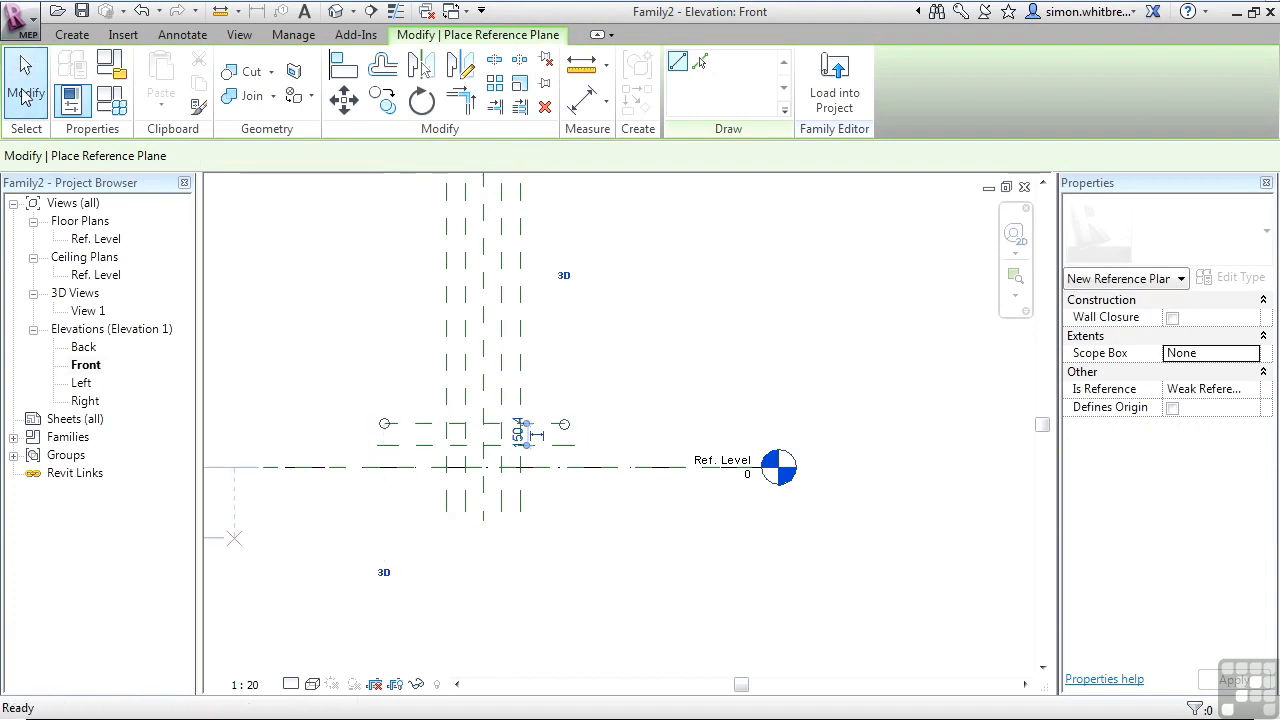
left_click(26, 80)
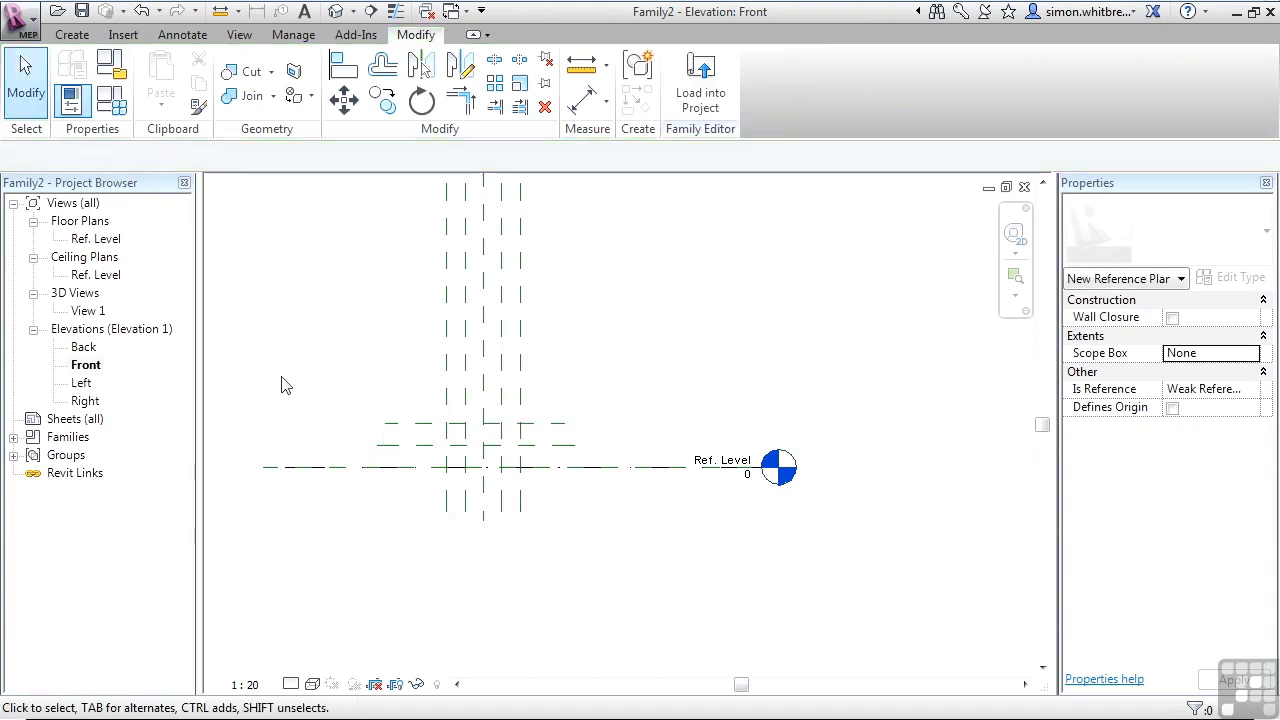
Add aligned dimensions from Ref. Level to the lower new plane and from the lower to the upper plane.
left_click(184, 35)
left_click(76, 72)
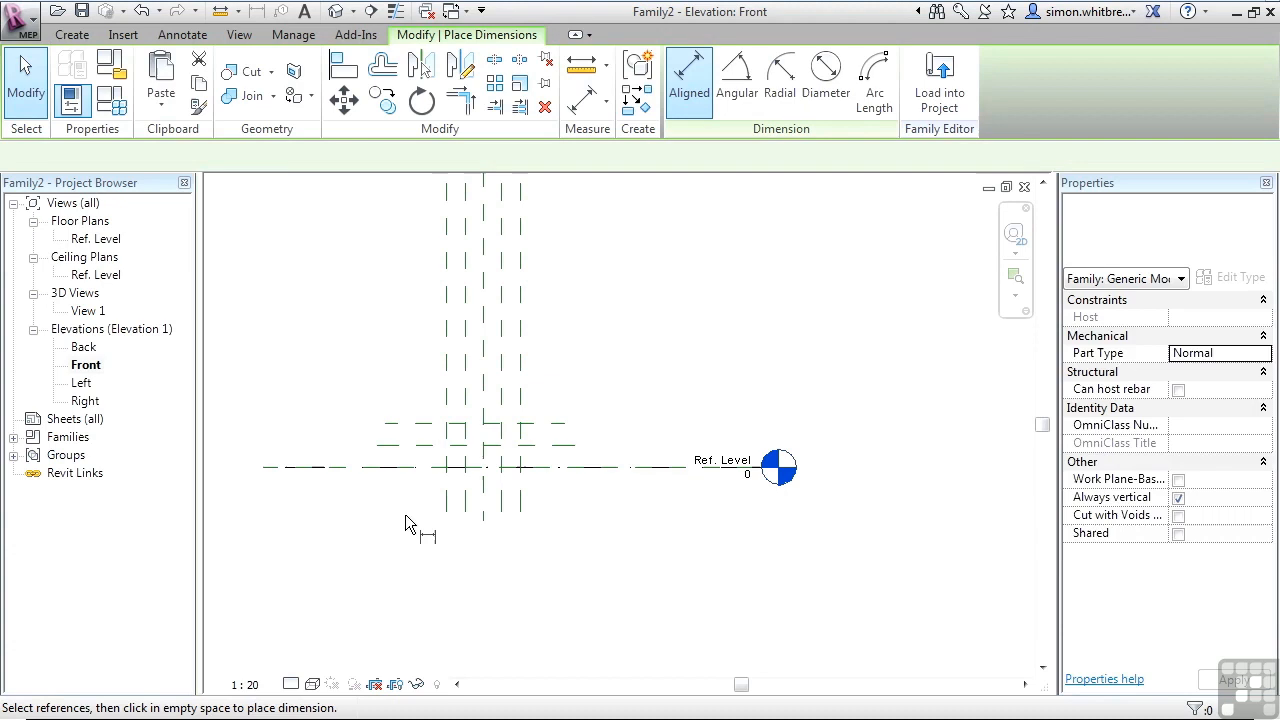
left_click(380, 447)
left_click(328, 444)
left_click(418, 446)
left_click(416, 424)
left_click(345, 420)
left_click(26, 75)
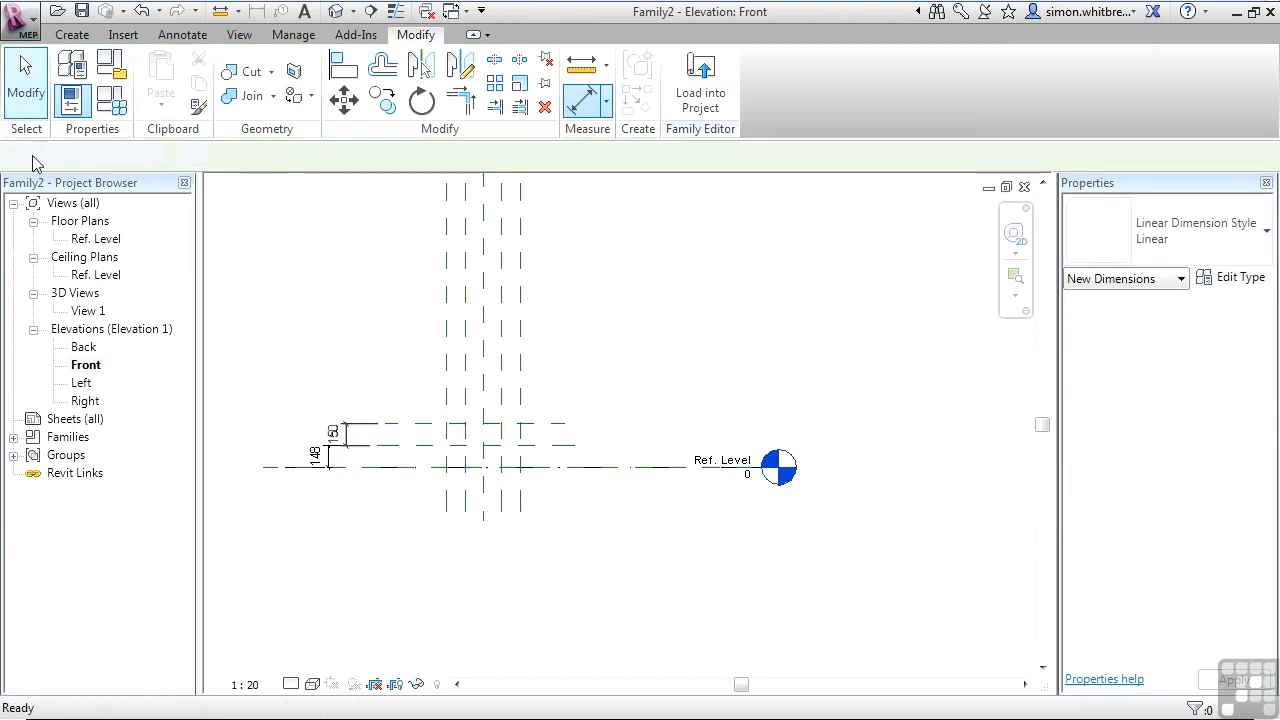
Label the dimension between Ref. Level and the lower plane with a new type parameter named Diffuser Height.
scroll(272, 463, "up", 3)
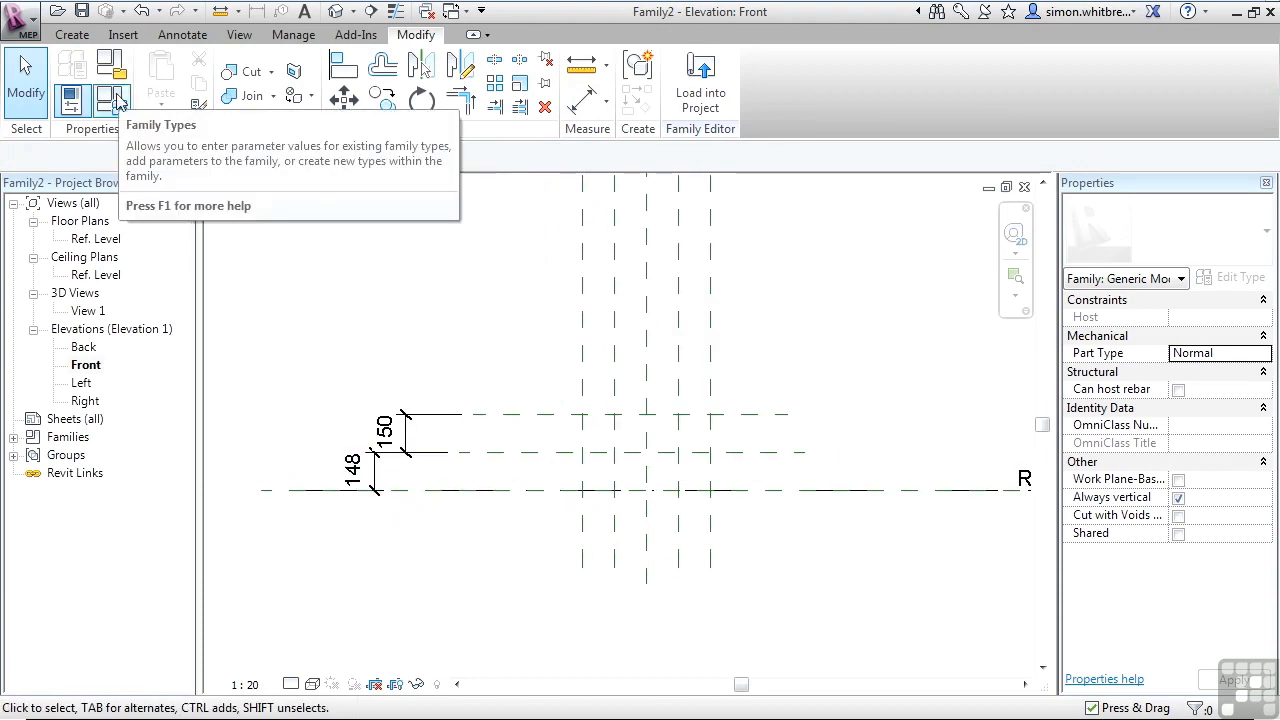
left_click(376, 480)
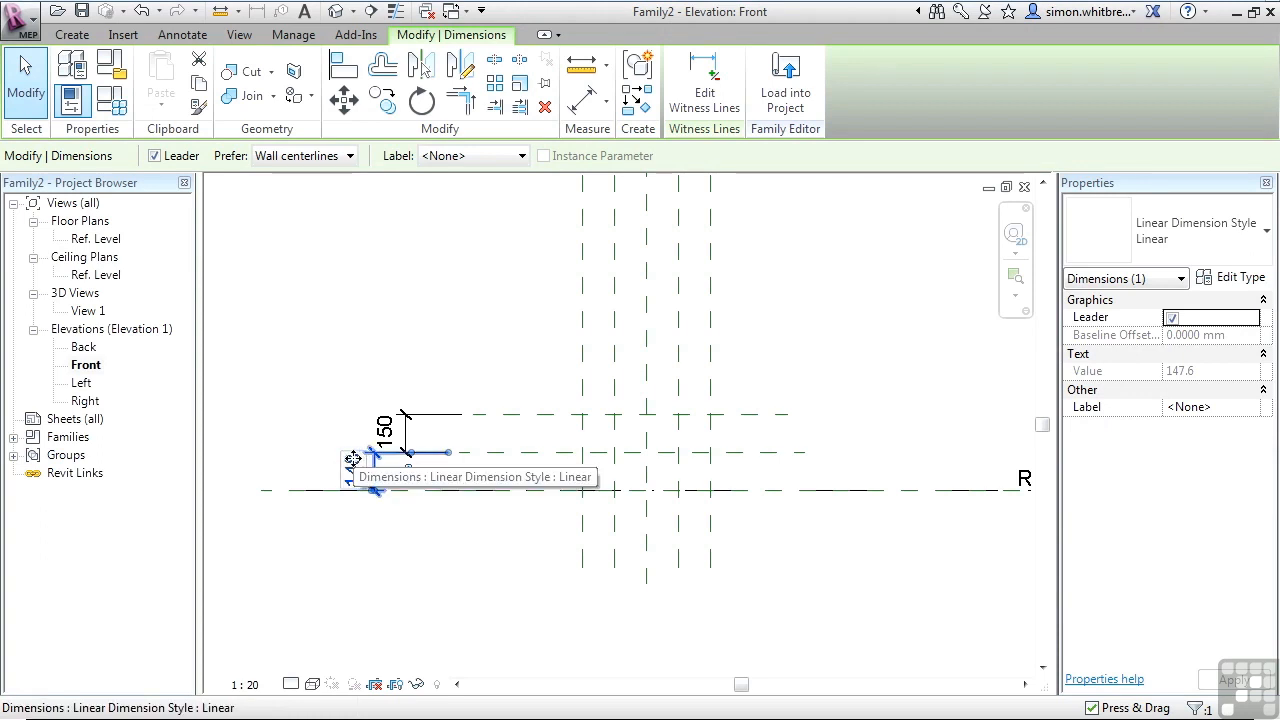
left_click(484, 158)
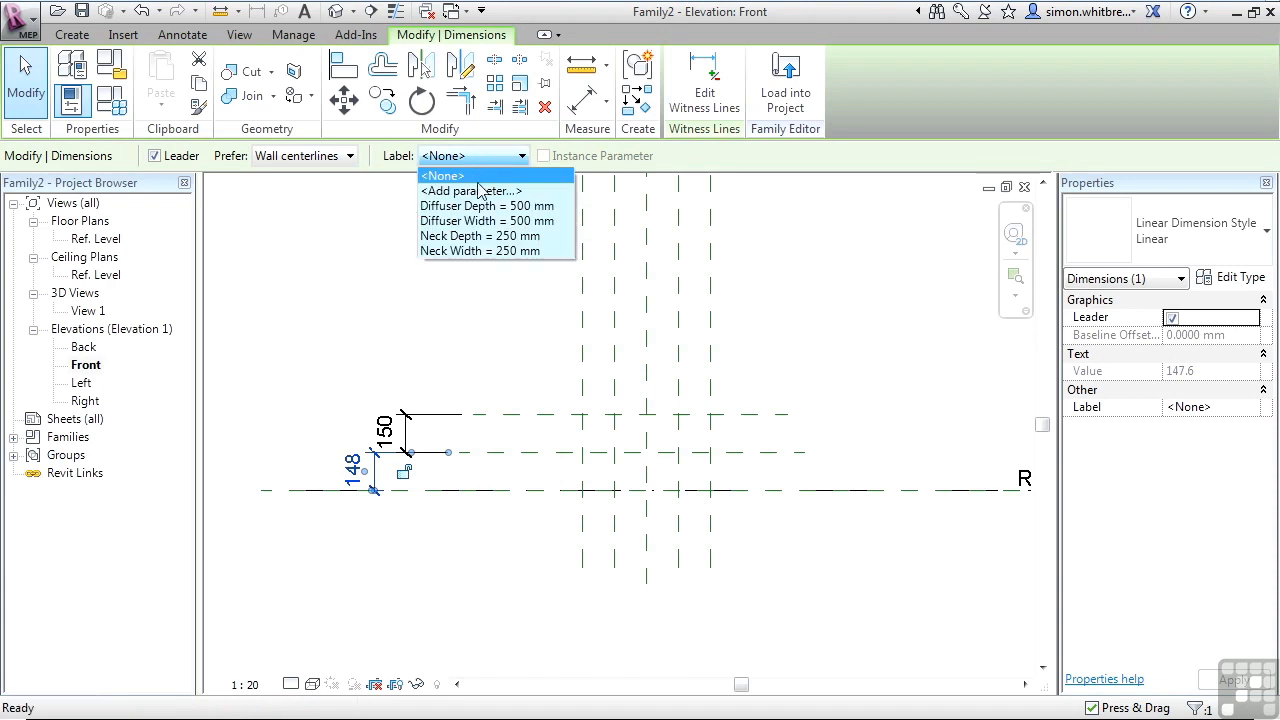
left_click(478, 191)
type("Diffuser Height")
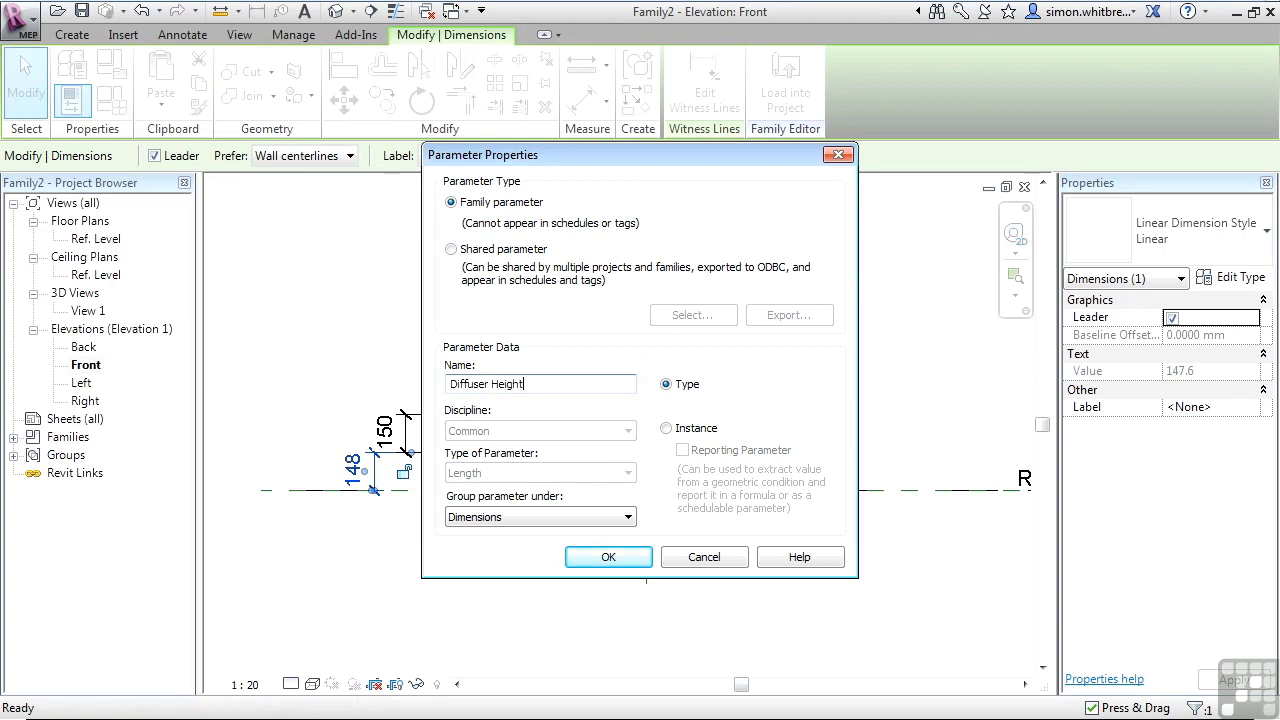
key("Return")
Label the dimension between the two new horizontal planes with a new type parameter named Neck Height.
left_click(404, 427)
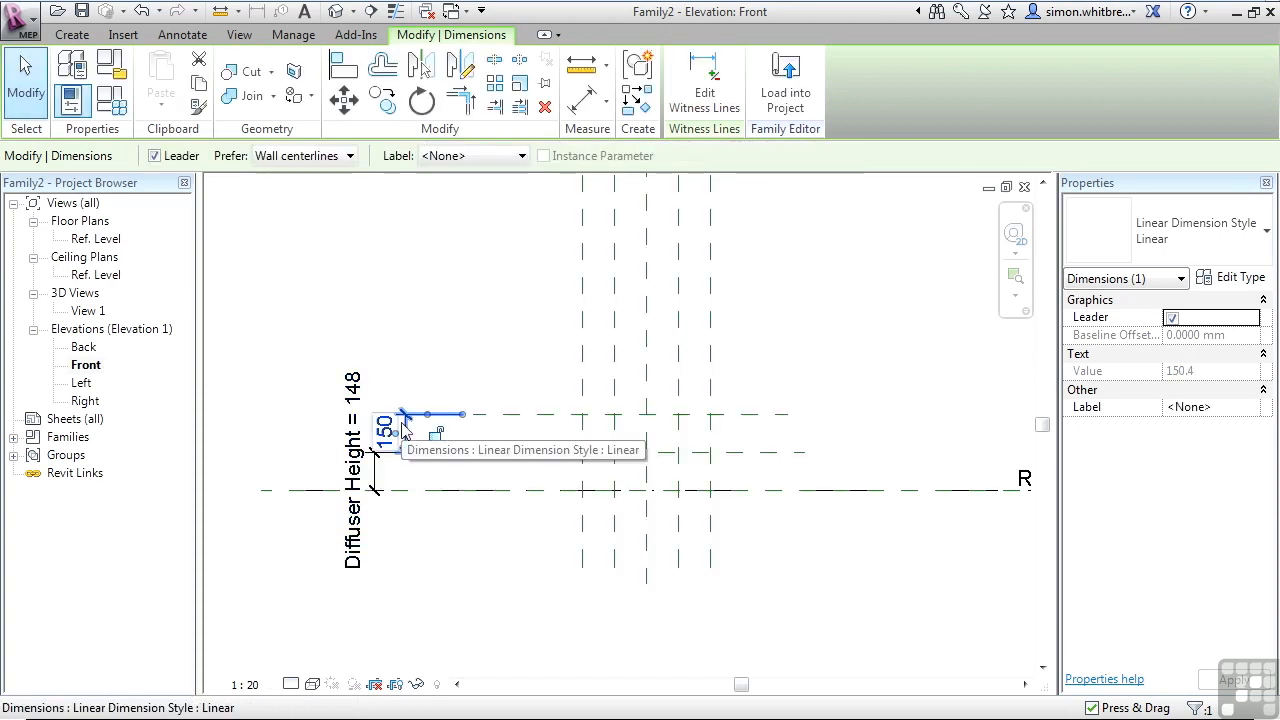
left_click(488, 156)
left_click(495, 191)
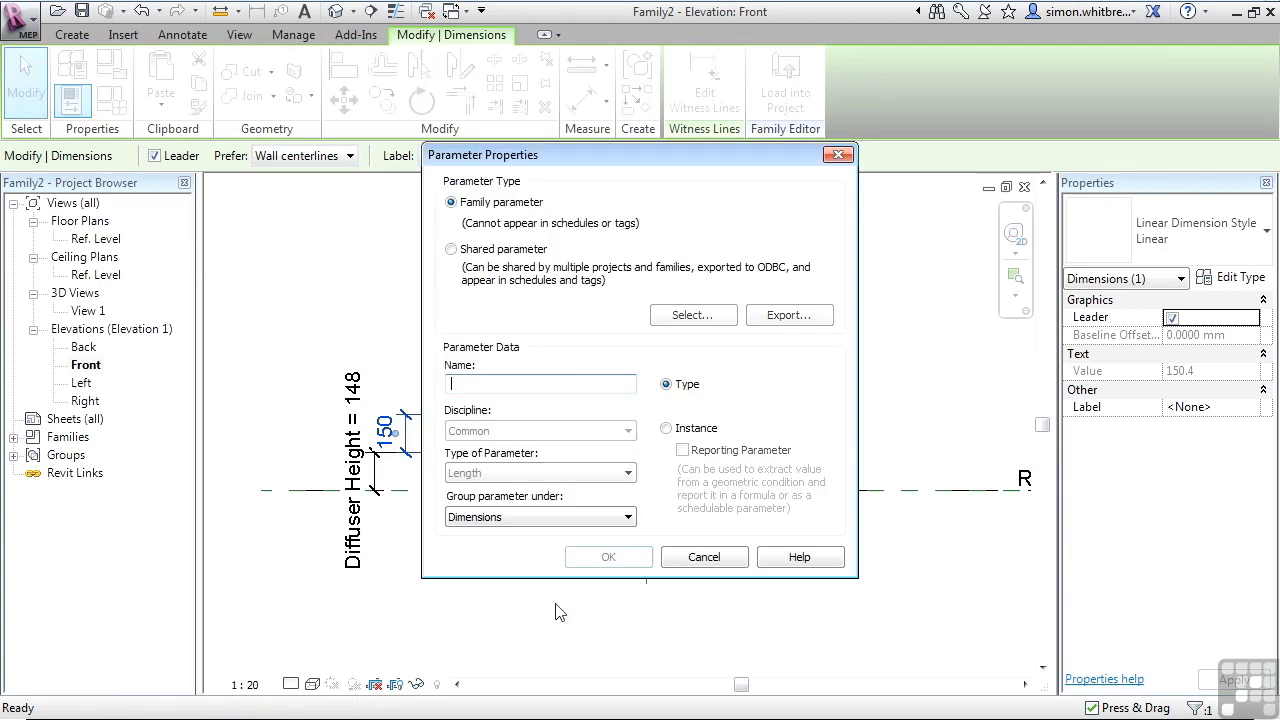
type("Neck Height")
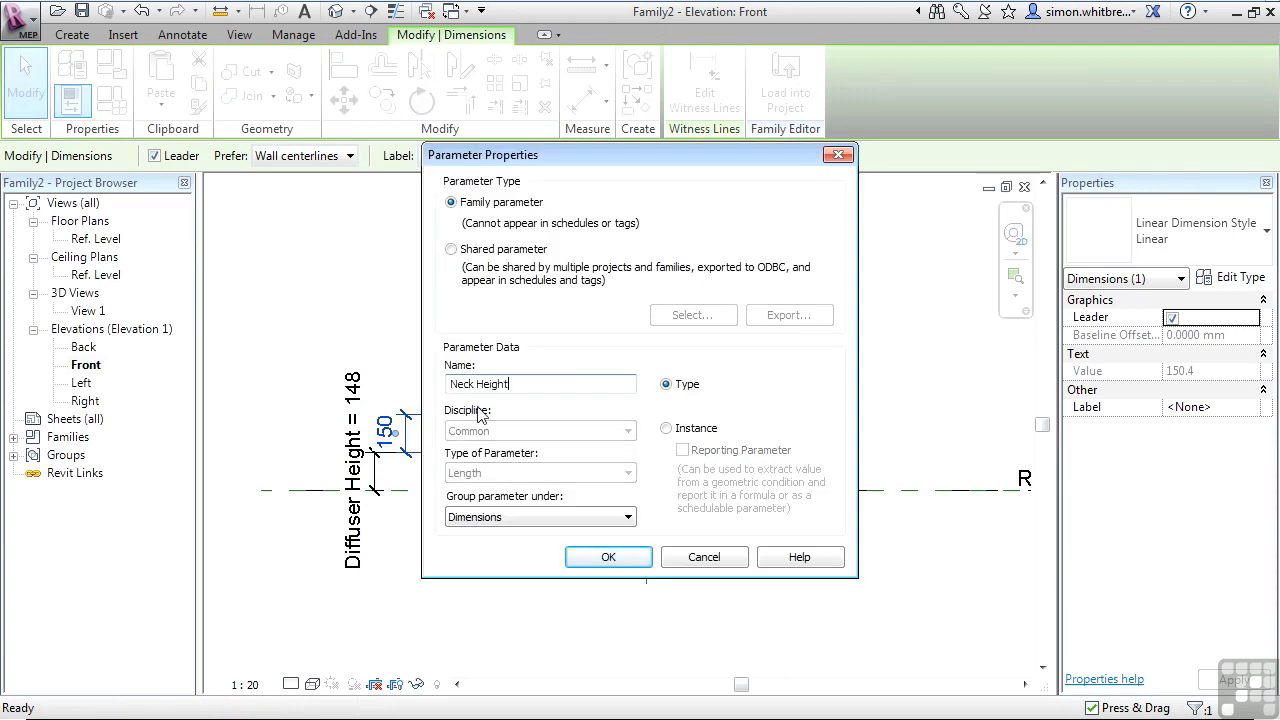
left_click(591, 557)
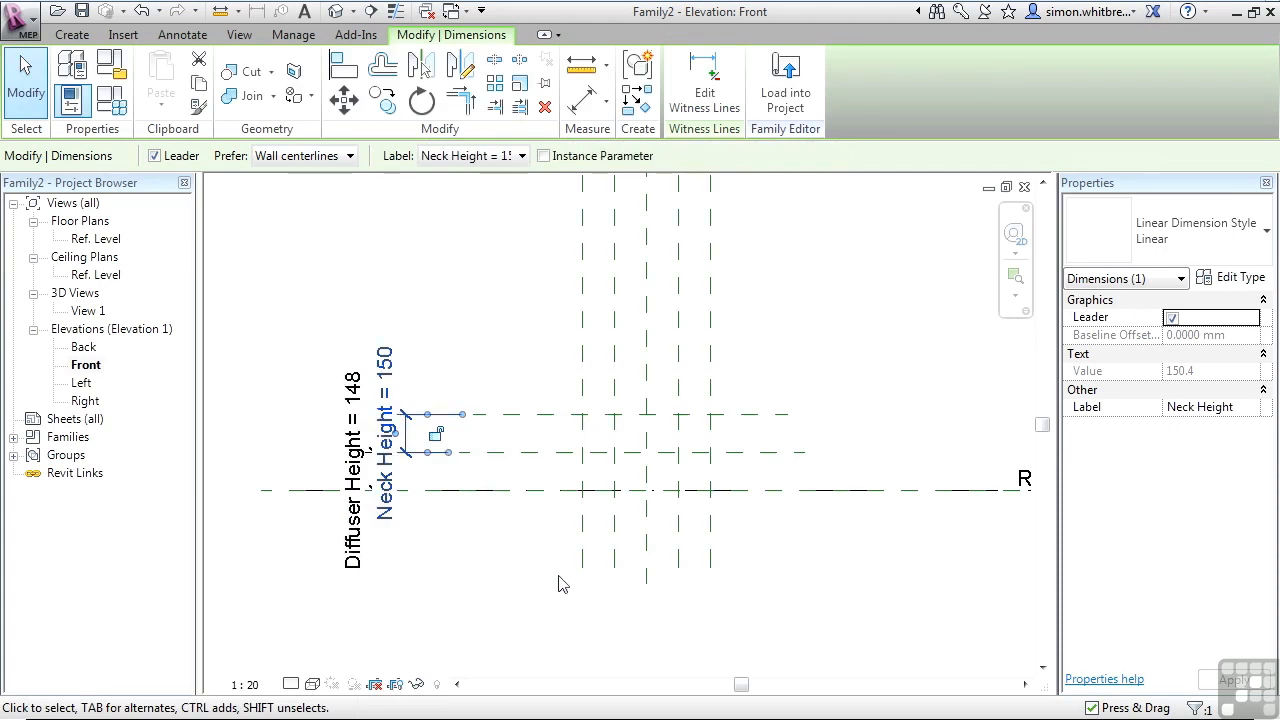